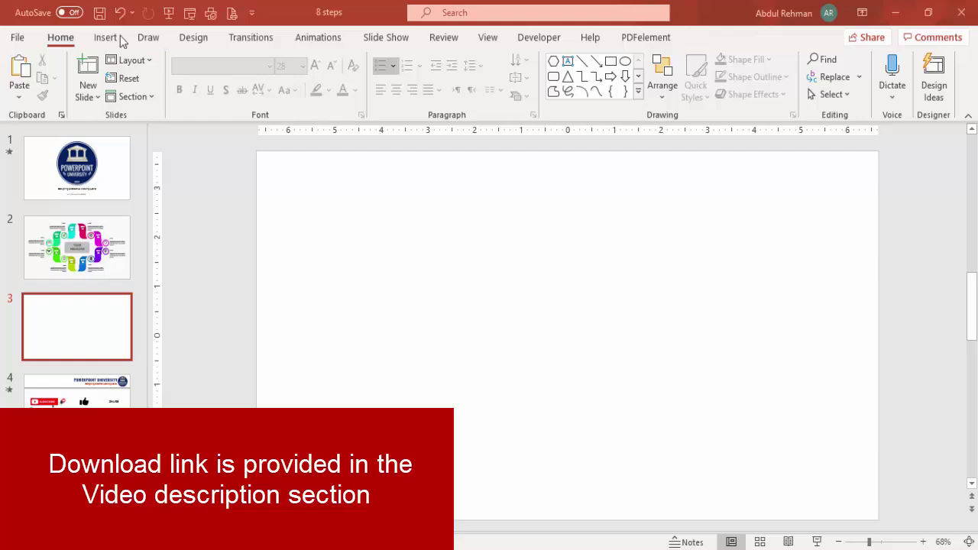
- Draw a 2.32" by 3.02" blue rounded rectangle near the slide centre with no outline
{"action": "left_click", "coordinate": [106, 38]}
{"action": "left_click", "coordinate": [229, 98]}
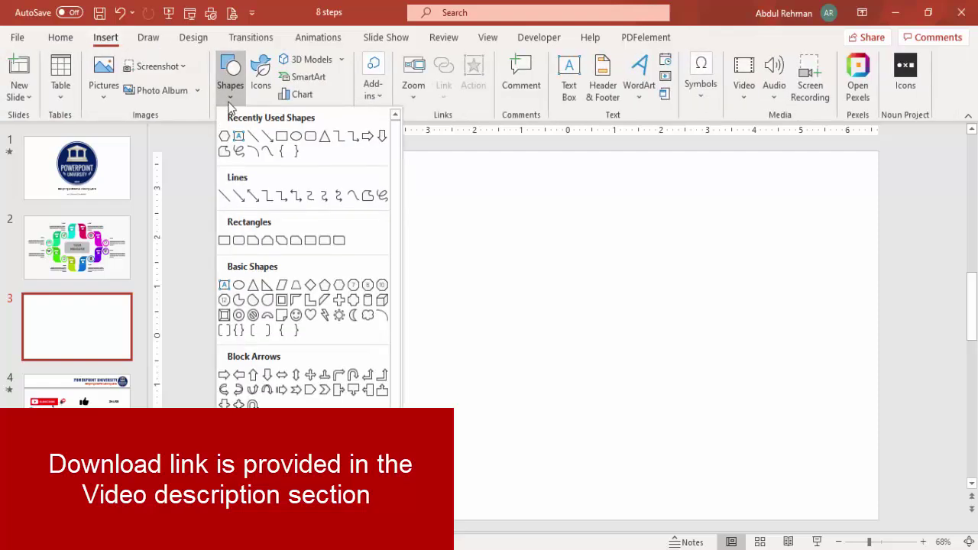
{"action": "left_click", "coordinate": [239, 241]}
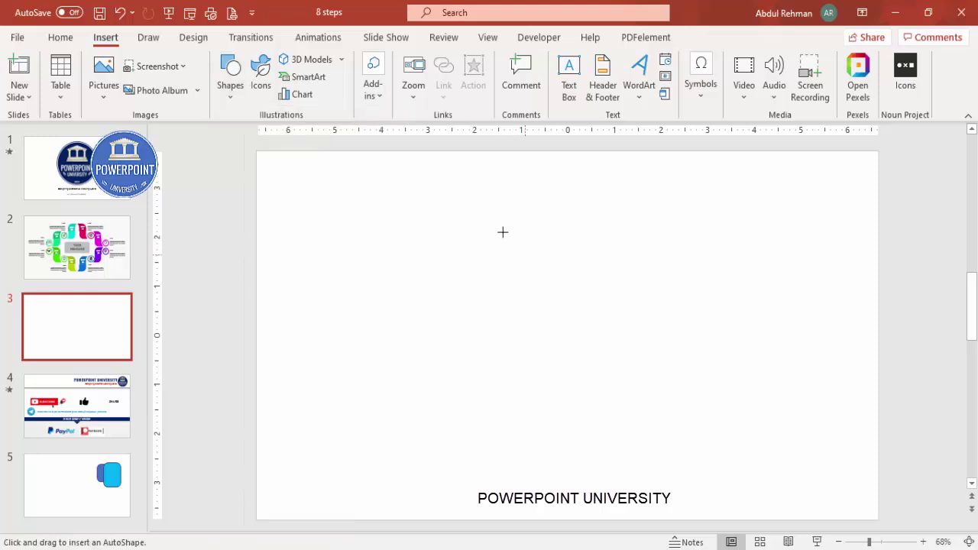
{"action": "mouse_move", "coordinate": [503, 232]}
{"action": "left_mouse_down"}
{"action": "mouse_move", "coordinate": [642, 319]}
{"action": "mouse_move", "coordinate": [644, 346]}
{"action": "left_mouse_up"}
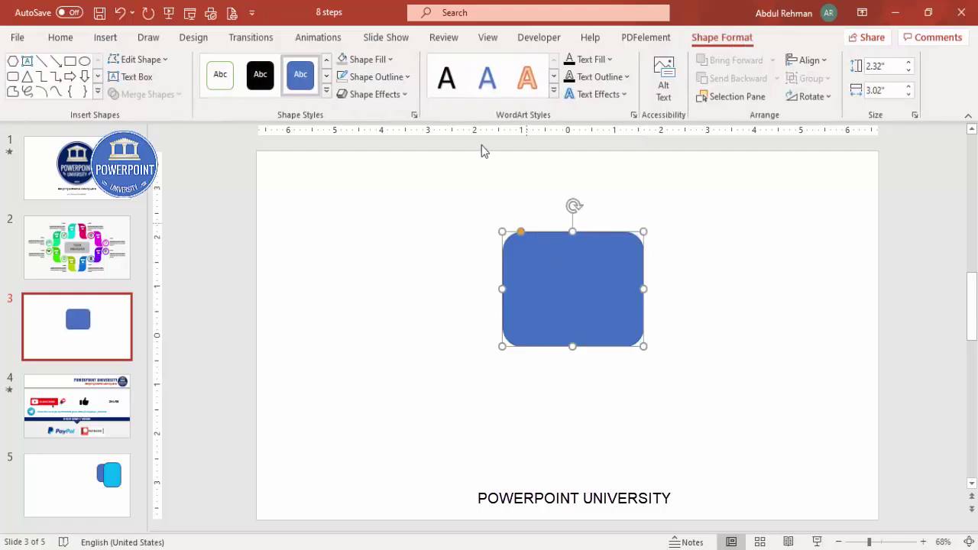
{"action": "left_click", "coordinate": [397, 77]}
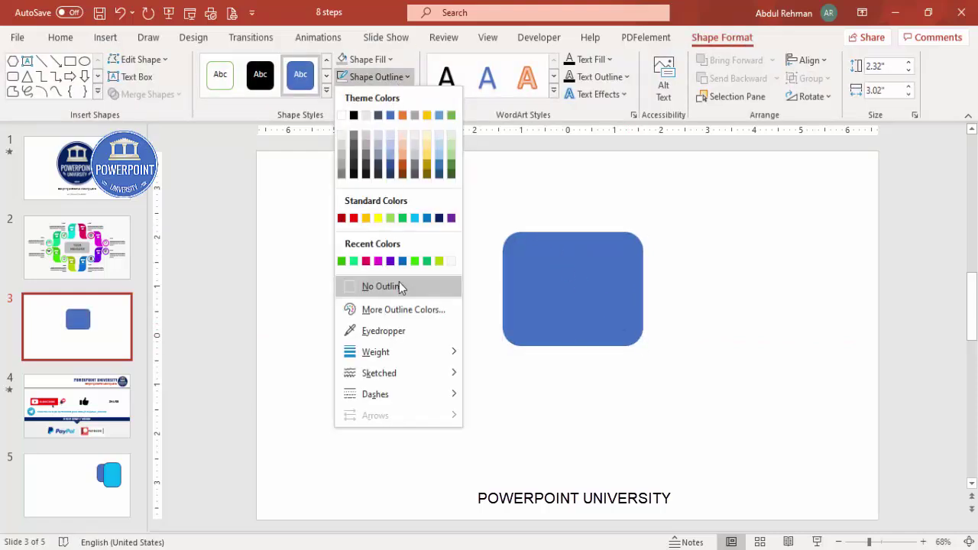
{"action": "left_click", "coordinate": [399, 283]}
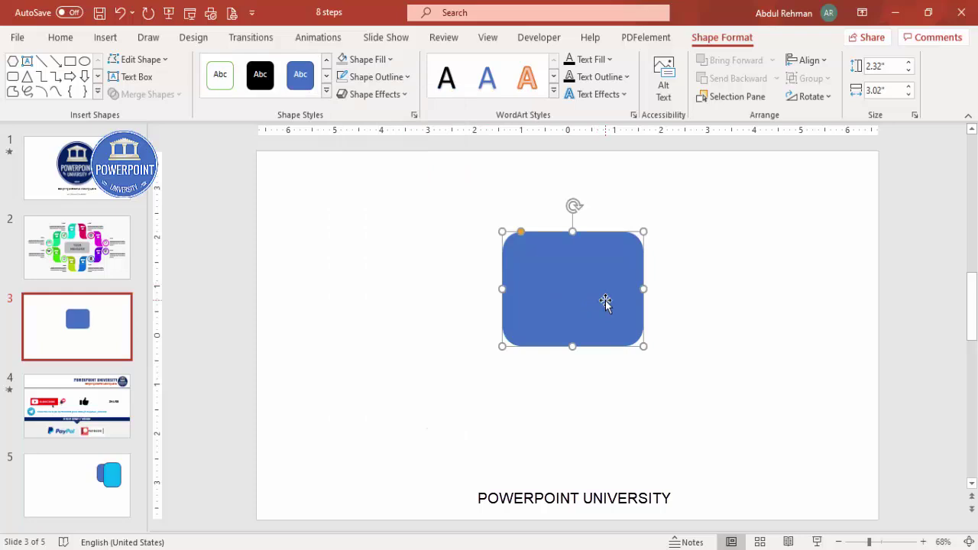
- Duplicate the rectangle, fill the copy light blue, and resize it to a 3.02" square over the right side
{"action": "key", "text": "ctrl+d"}
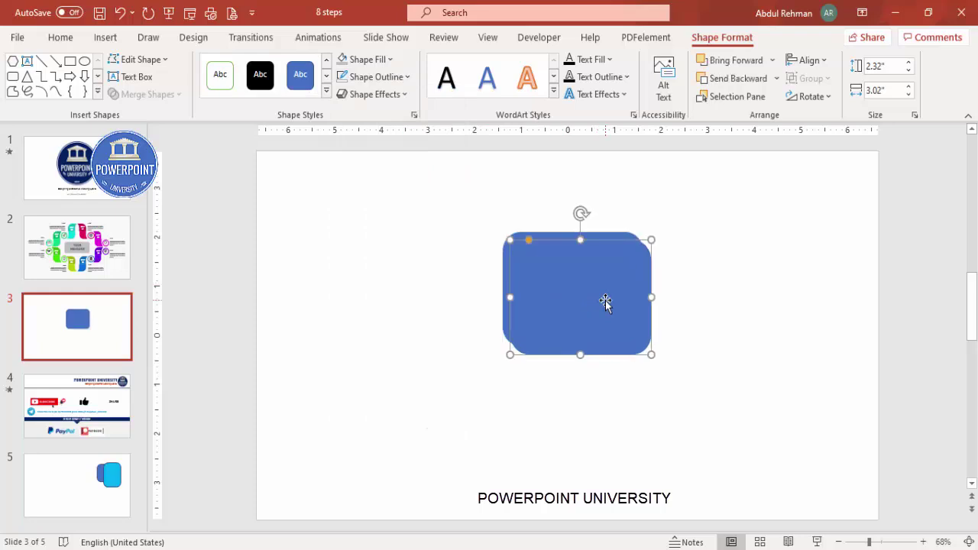
{"action": "left_click", "coordinate": [374, 64]}
{"action": "left_click", "coordinate": [442, 140]}
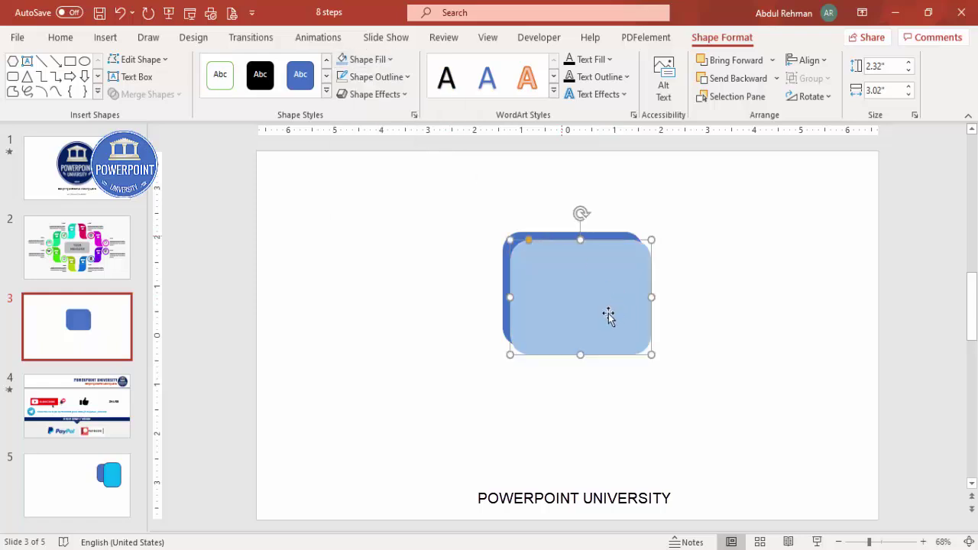
{"action": "left_click_drag", "start_coordinate": [595, 300], "coordinate": [600, 298]}
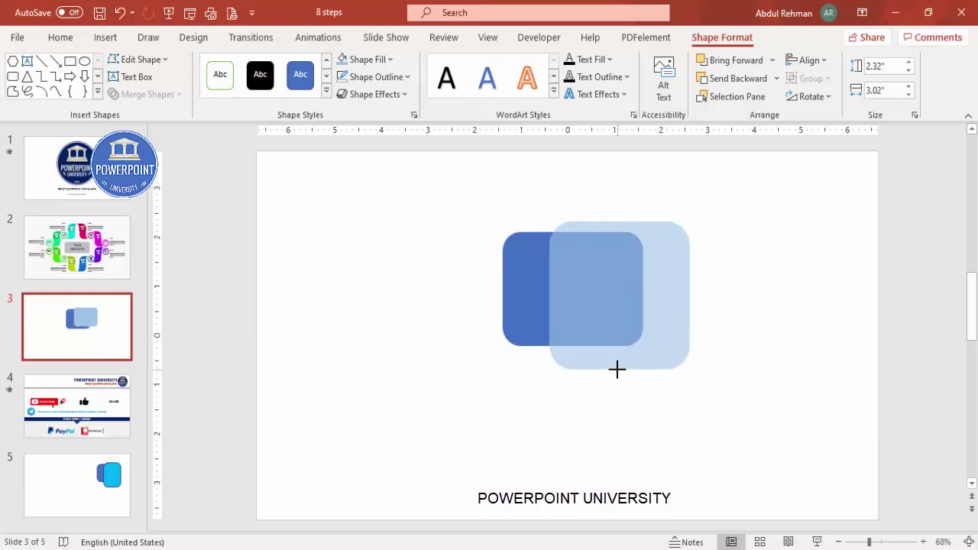
{"action": "left_click_drag", "start_coordinate": [617, 370], "coordinate": [617, 369]}
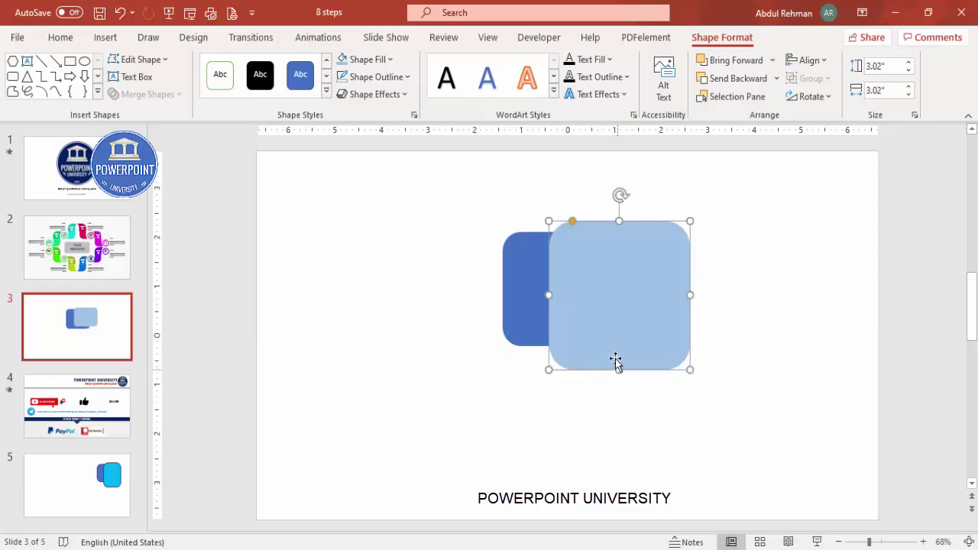
- Make the dark-blue rectangle's corners rounder and fine-tune the light-blue square's overlap position
{"action": "left_click", "coordinate": [520, 258]}
{"action": "left_click_drag", "start_coordinate": [528, 233], "coordinate": [531, 233]}
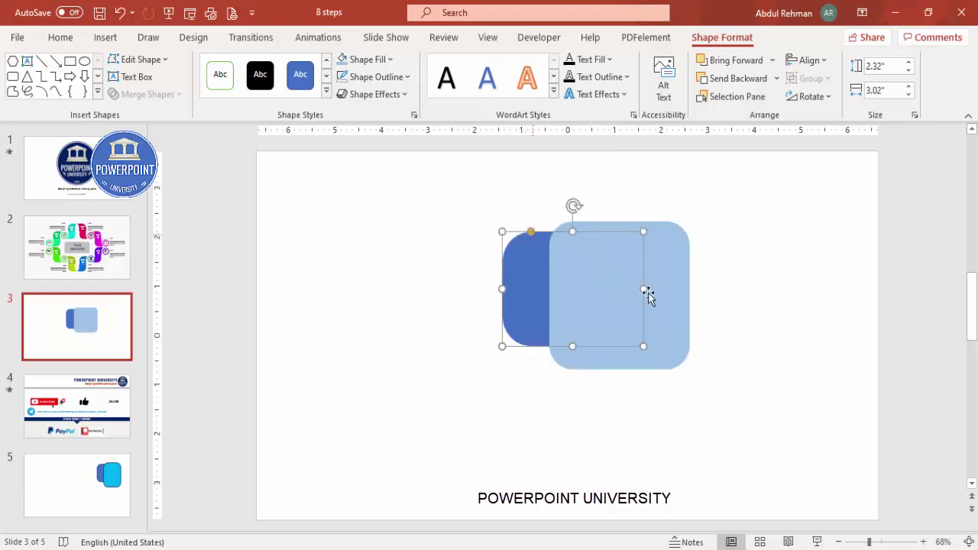
{"action": "left_click", "coordinate": [556, 233]}
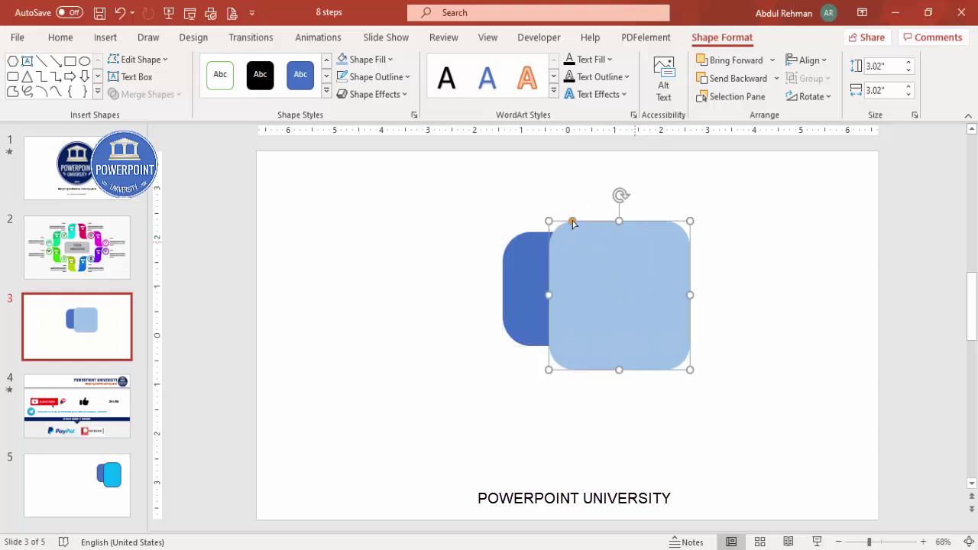
{"action": "left_click_drag", "start_coordinate": [577, 242], "coordinate": [577, 247]}
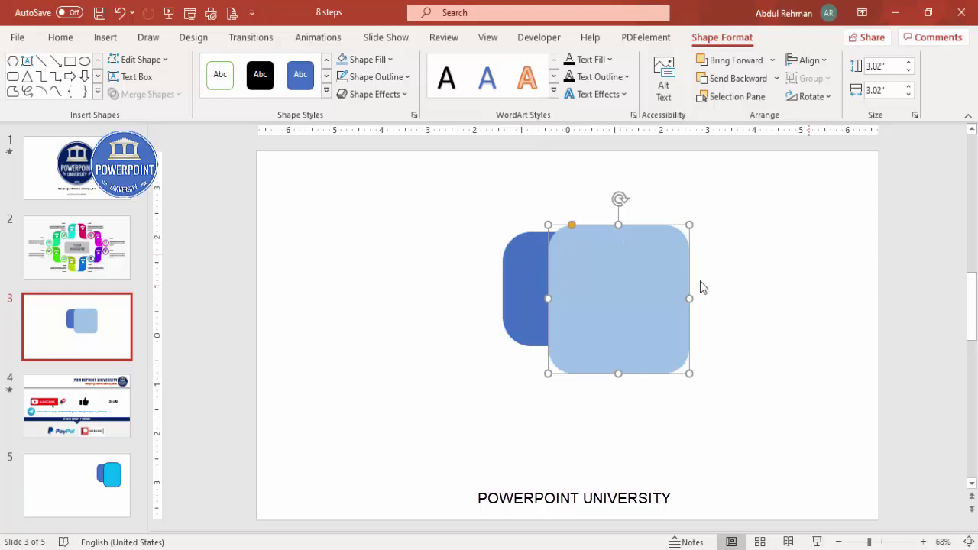
{"action": "key", "text": "Escape"}
{"action": "left_click_drag", "start_coordinate": [591, 254], "coordinate": [580, 247]}
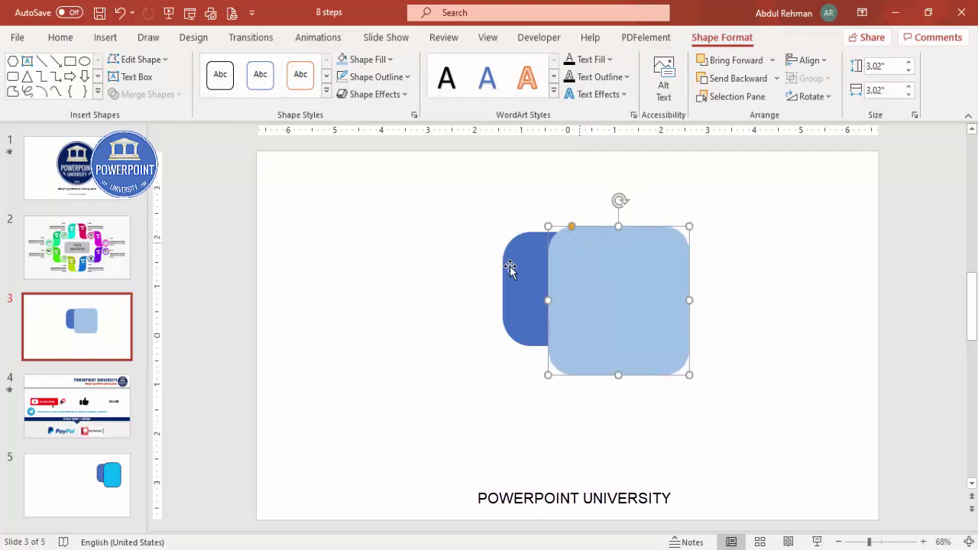
- Subtract the light-blue square from the dark-blue shape, leaving a 1.17"-wide sliver with a curved edge
{"action": "left_click", "coordinate": [532, 252]}
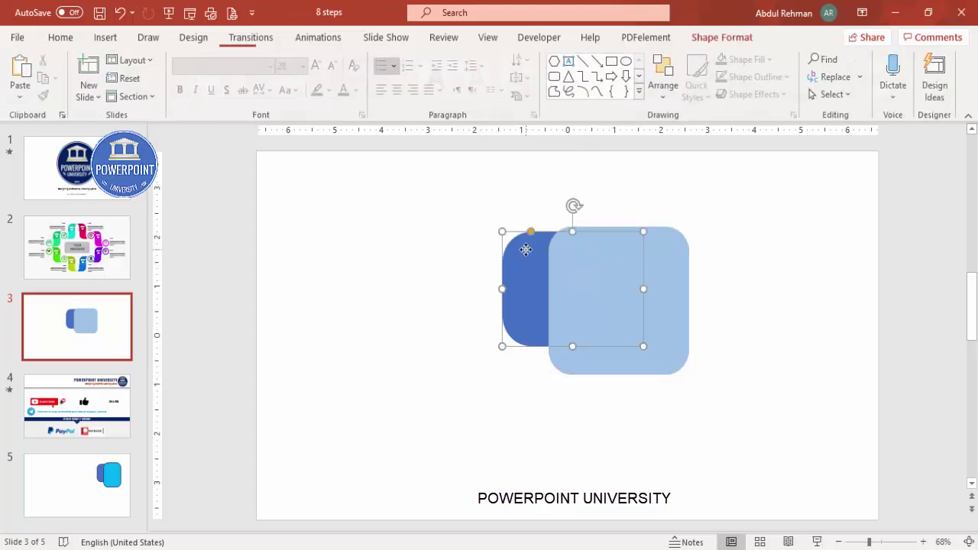
{"action": "left_click", "coordinate": [675, 250], "text": "shift"}
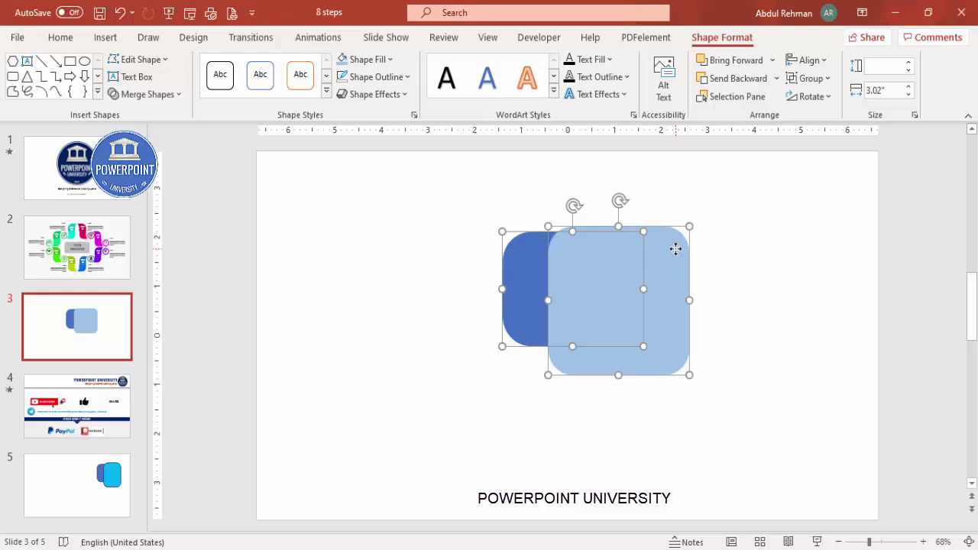
{"action": "left_click", "coordinate": [164, 97]}
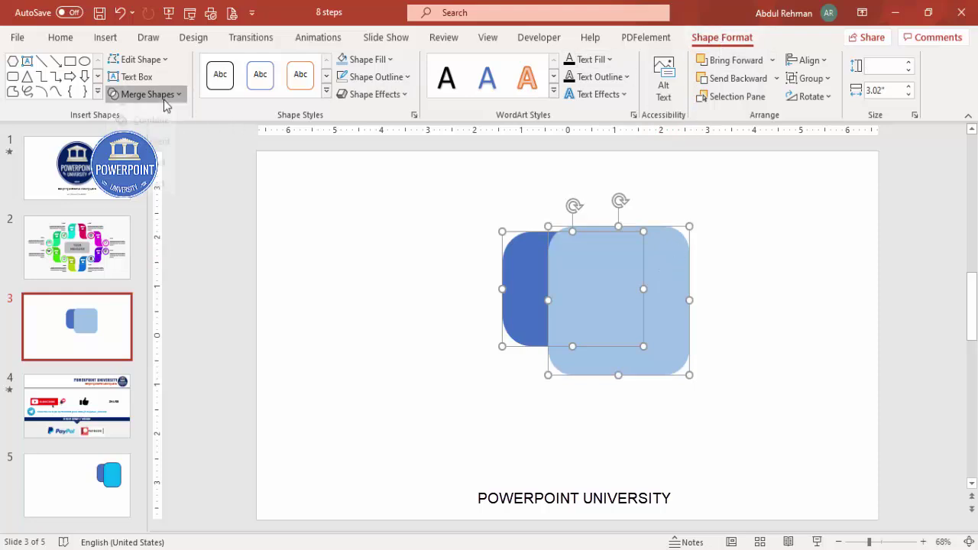
{"action": "left_click", "coordinate": [139, 201]}
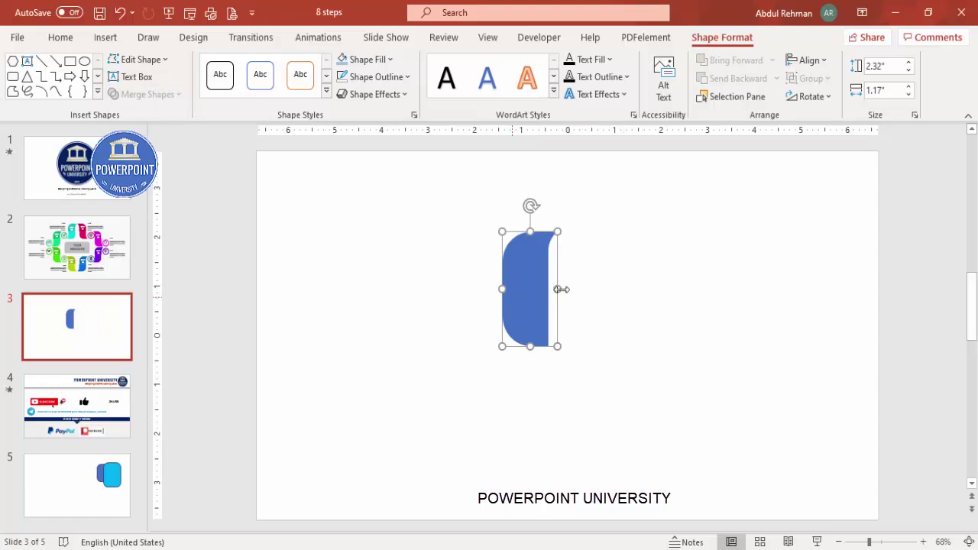
{"action": "key", "text": "Escape"}
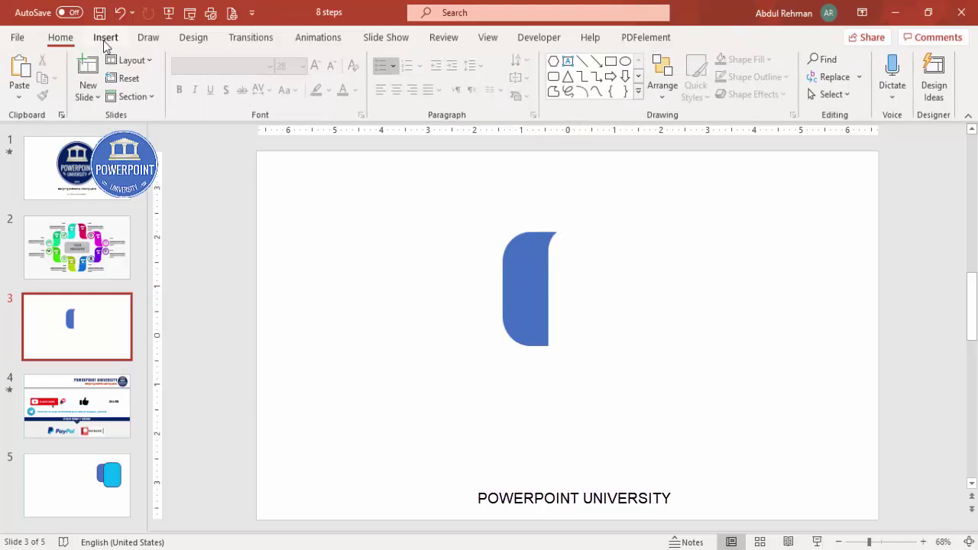
- Draw a plain rectangle covering the lower half of the blue sliver
{"action": "left_click", "coordinate": [105, 37]}
{"action": "left_click", "coordinate": [229, 97]}
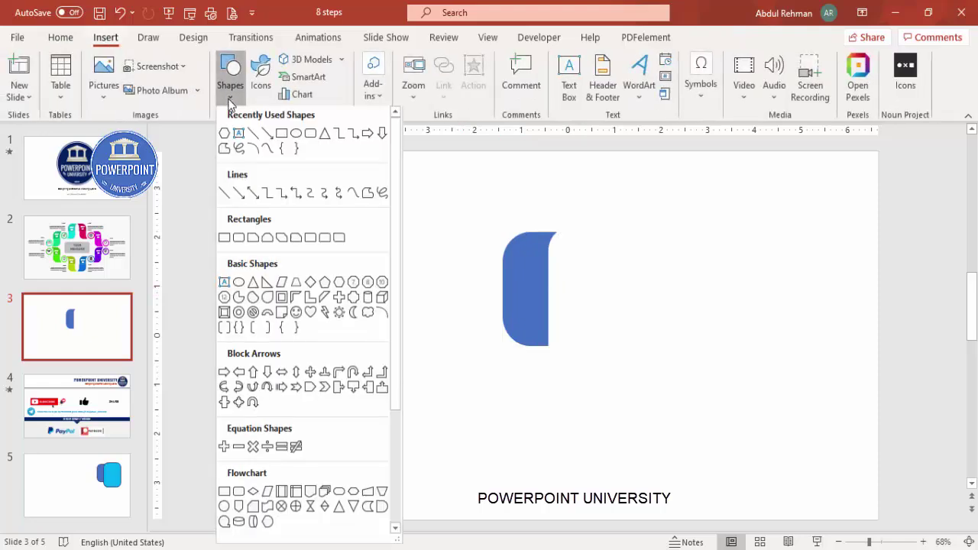
{"action": "left_click", "coordinate": [224, 238]}
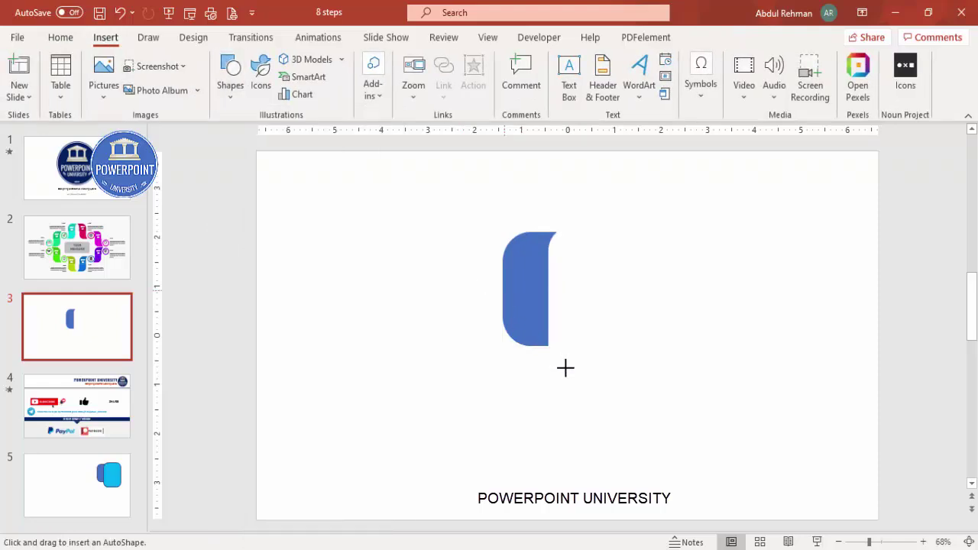
{"action": "left_click_drag", "start_coordinate": [477, 289], "coordinate": [577, 375]}
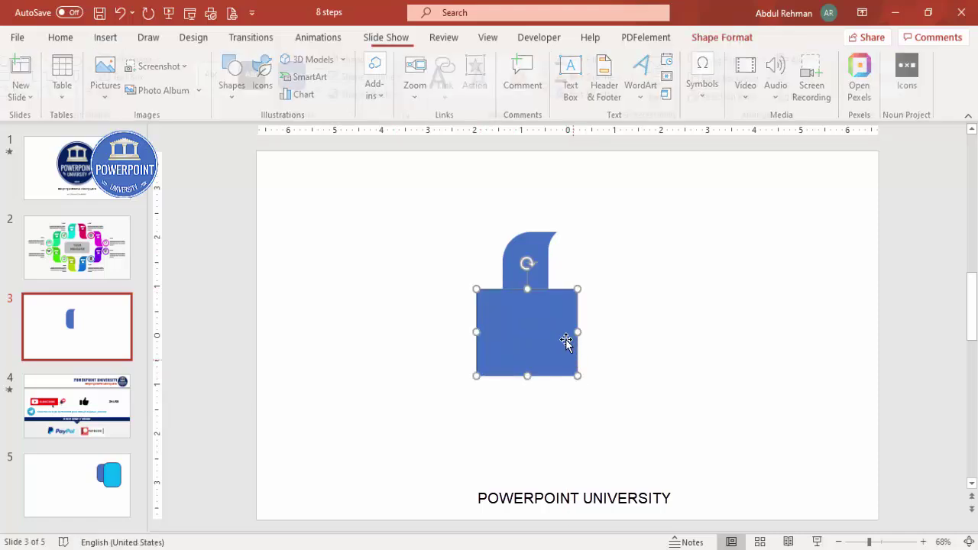
- Subtract the rectangle to leave a 1.16" by 1.17" curved piece, then shift it up and right
{"action": "left_click", "coordinate": [540, 243]}
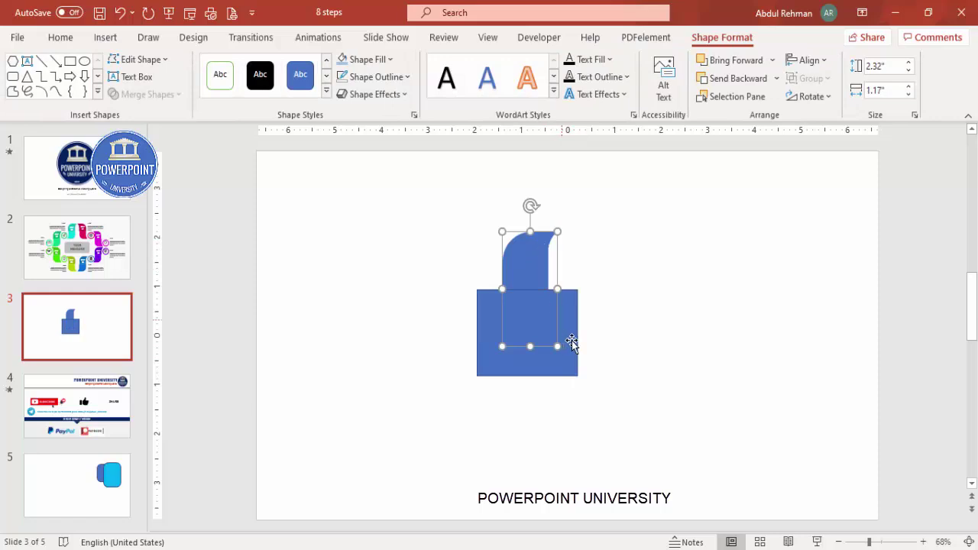
{"action": "left_click", "coordinate": [544, 325], "text": "shift"}
{"action": "left_click", "coordinate": [176, 95]}
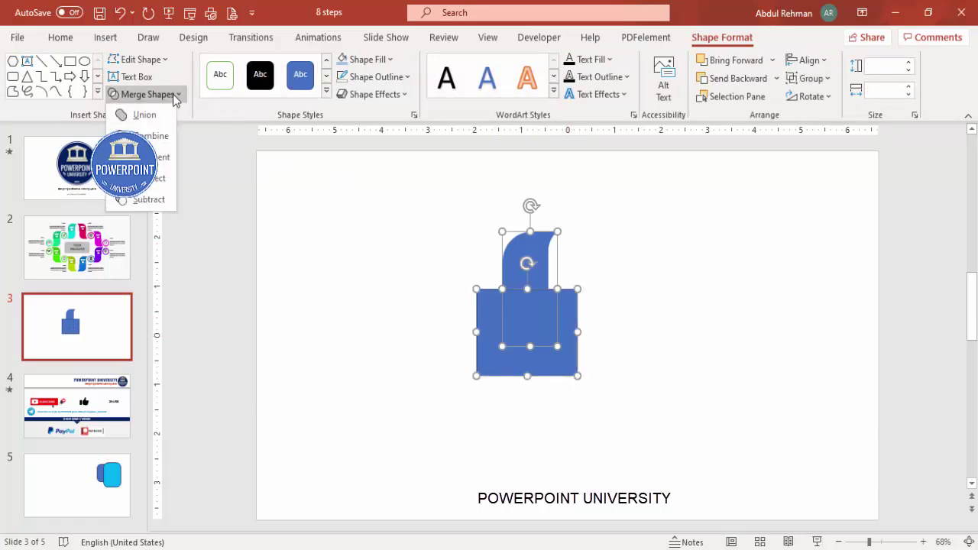
{"action": "left_click", "coordinate": [157, 200]}
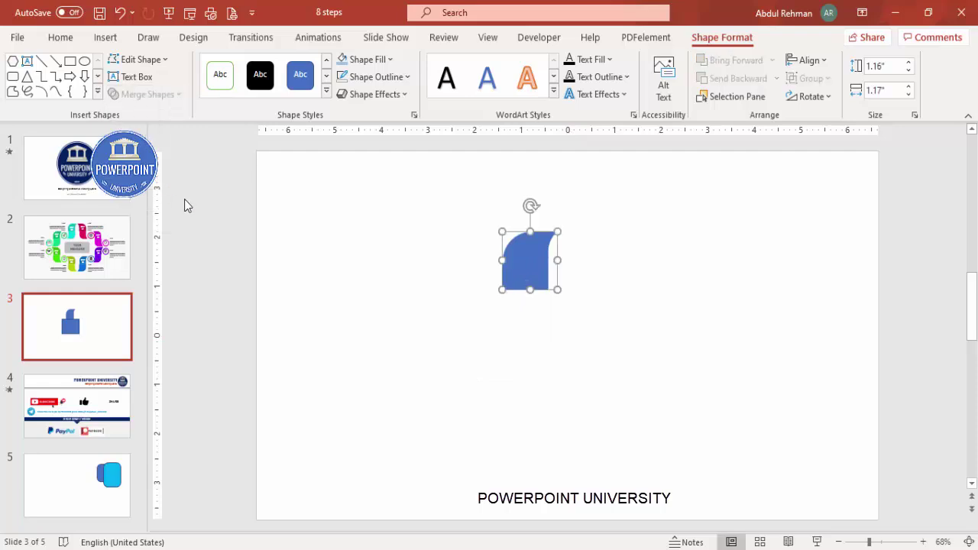
{"action": "left_click_drag", "start_coordinate": [550, 240], "coordinate": [578, 229]}
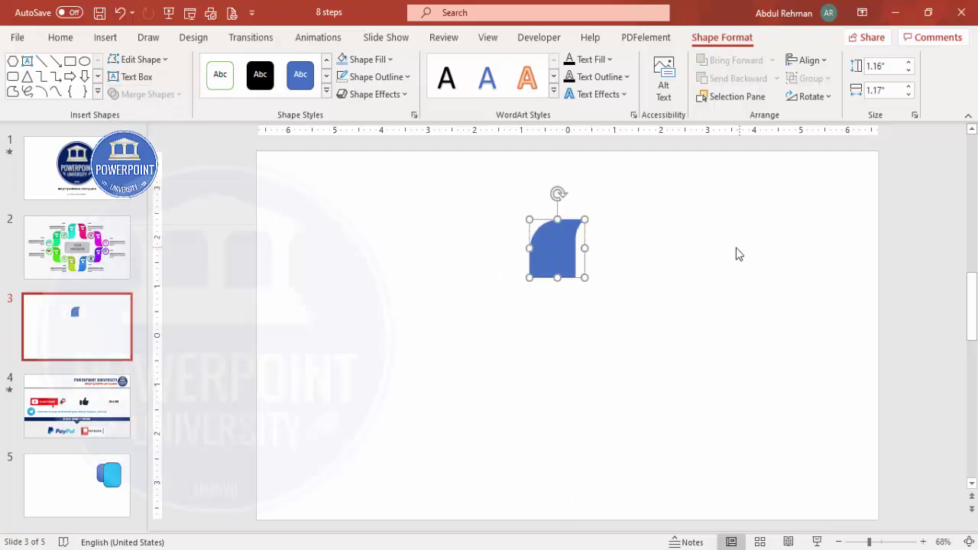
- Duplicate the curved piece and fill the copy light blue
{"action": "key", "text": "ctrl+d"}
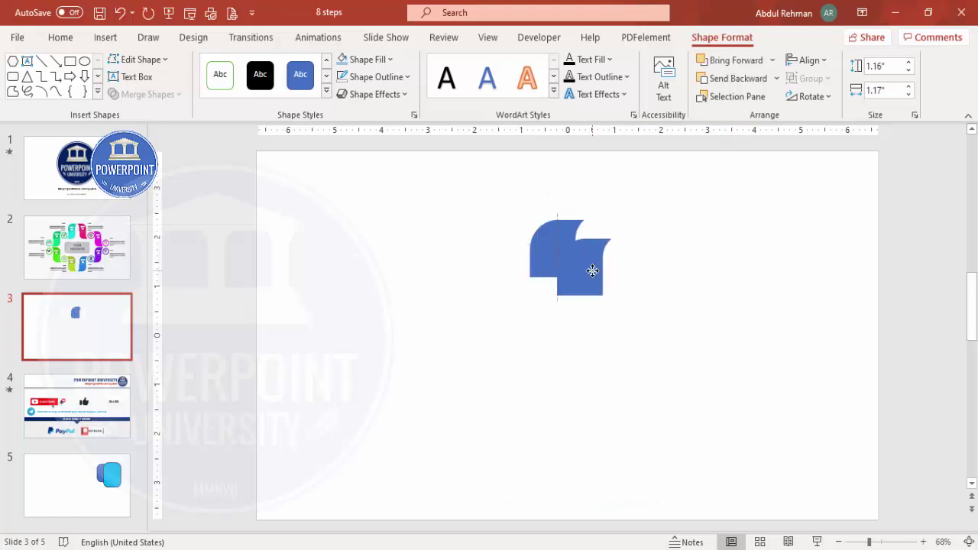
{"action": "left_click", "coordinate": [390, 59]}
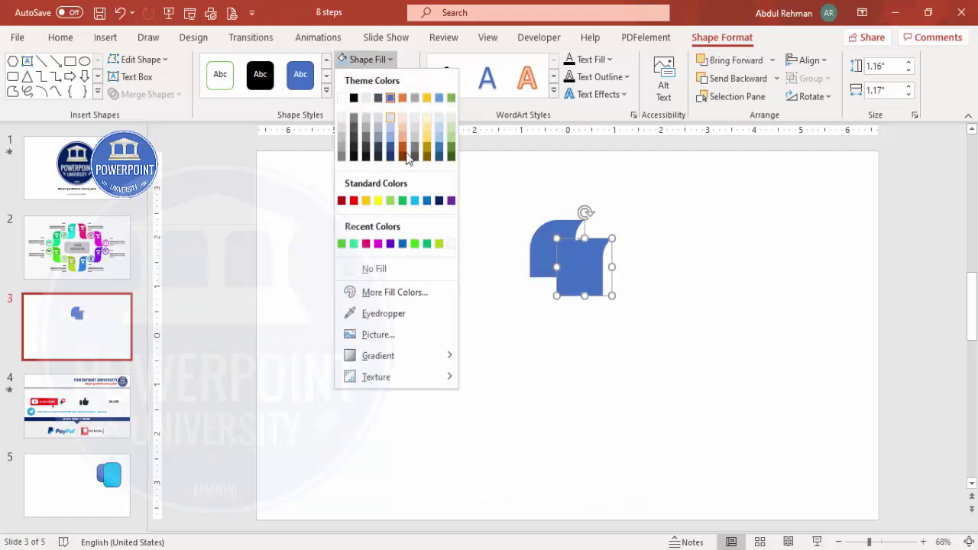
{"action": "left_click", "coordinate": [414, 201]}
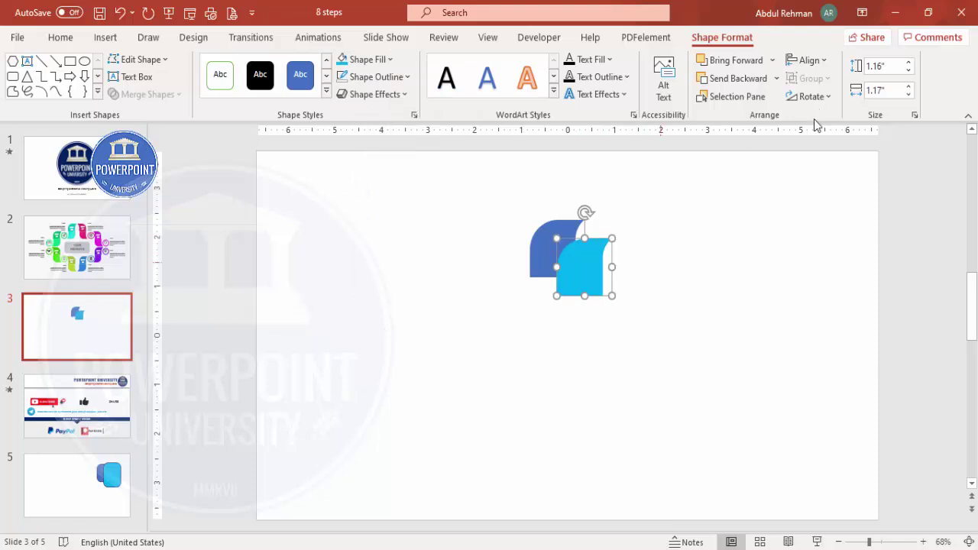
- Flip the cyan copy and stack it directly below the blue piece
{"action": "left_click", "coordinate": [810, 97]}
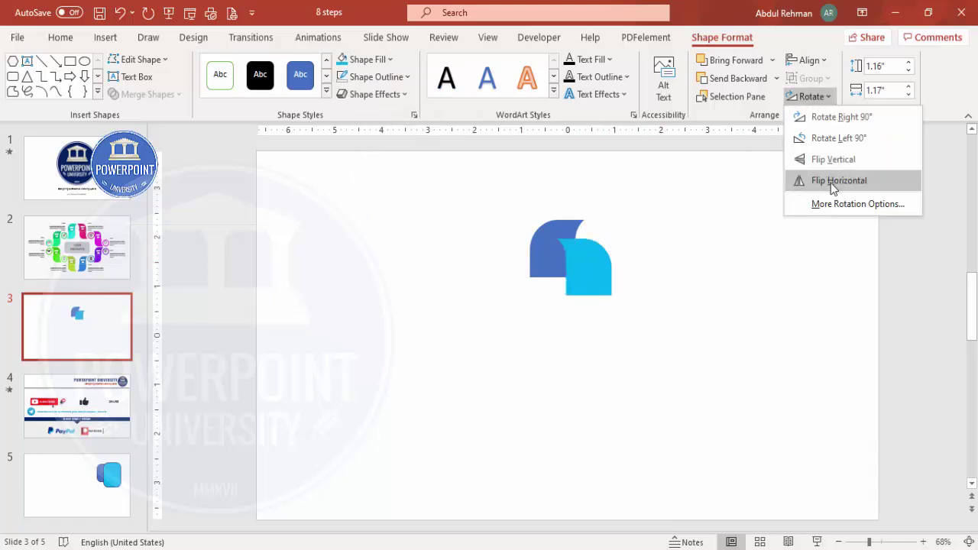
{"action": "left_click", "coordinate": [830, 182]}
{"action": "left_click", "coordinate": [808, 97]}
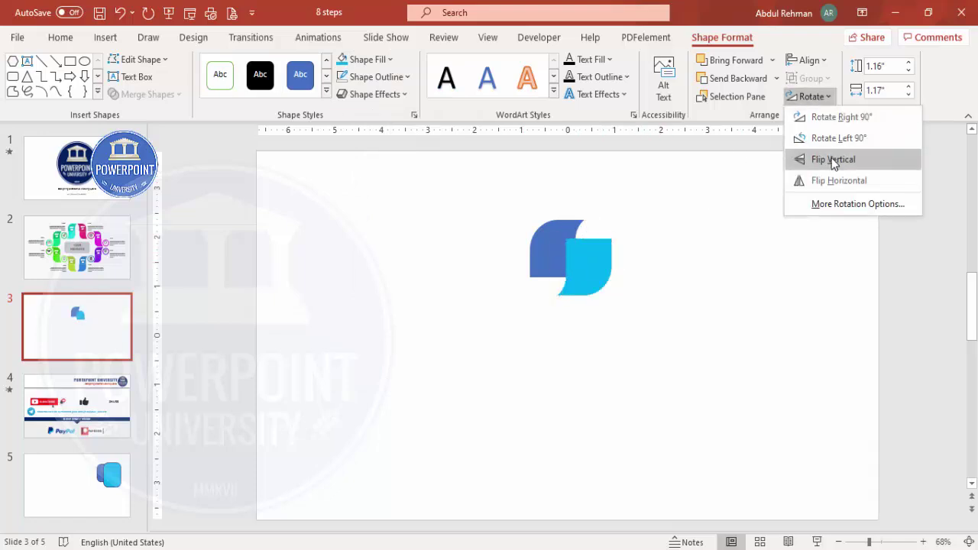
{"action": "left_click", "coordinate": [832, 159]}
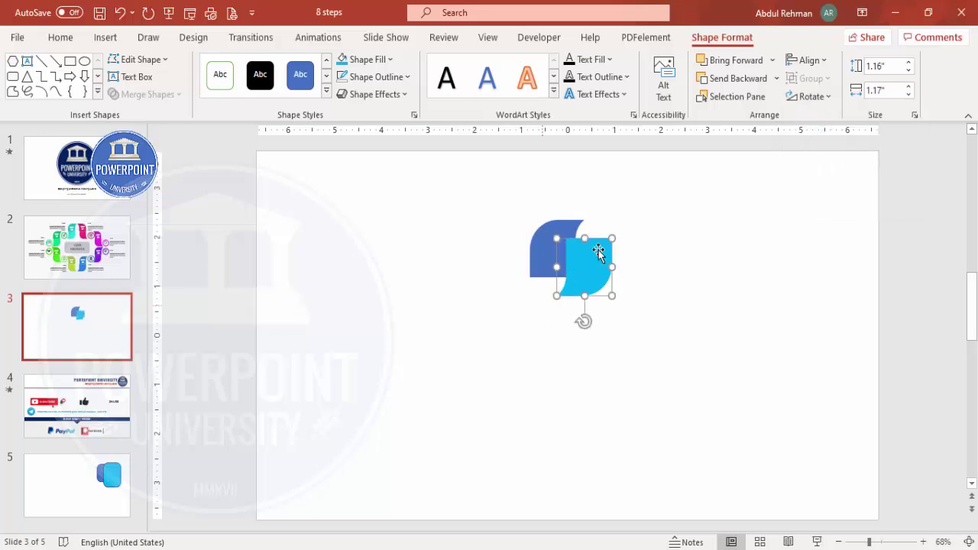
{"action": "left_click_drag", "start_coordinate": [564, 287], "coordinate": [560, 290]}
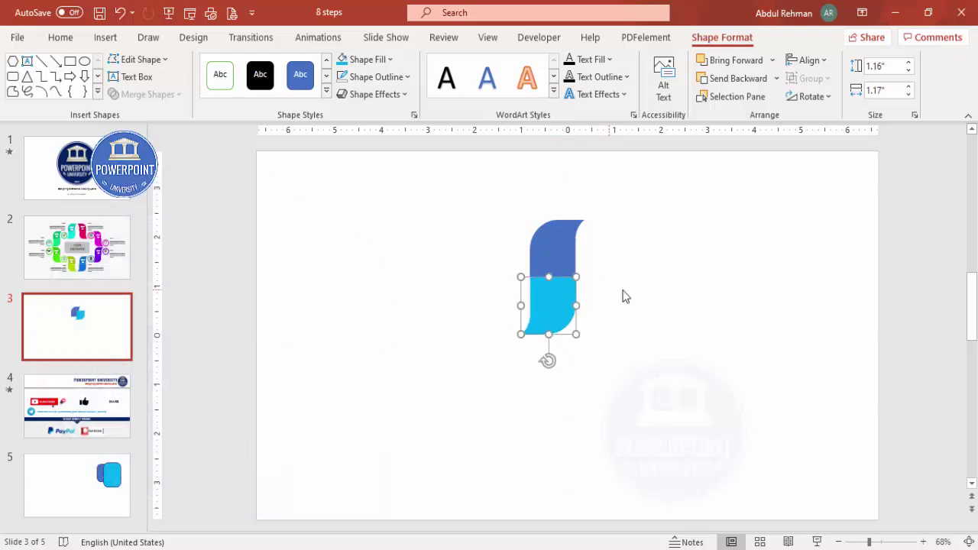
{"action": "left_click", "coordinate": [622, 295]}
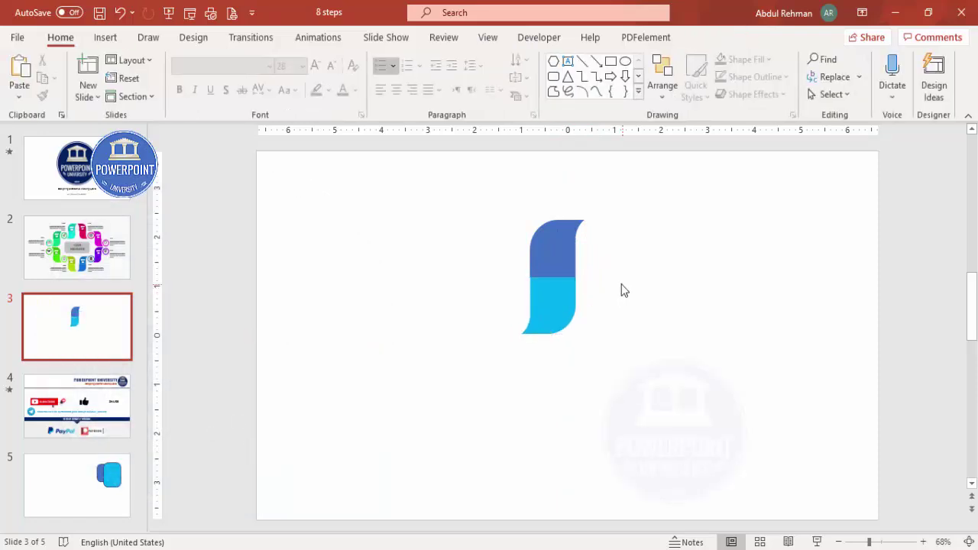
- Group the blue and cyan pieces into one 2.32" by 1.36" segment and move it up and left
{"action": "left_click", "coordinate": [547, 243]}
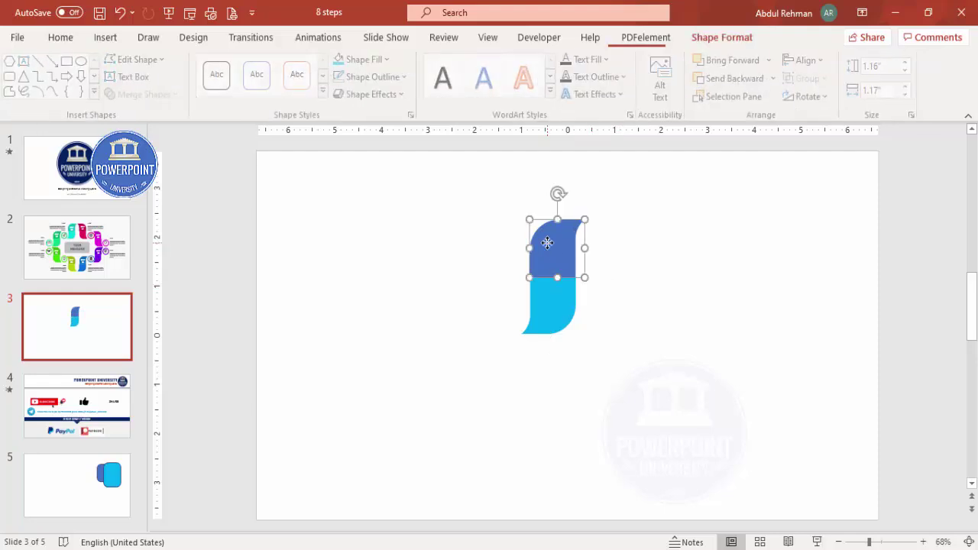
{"action": "left_click", "coordinate": [549, 306], "text": "shift"}
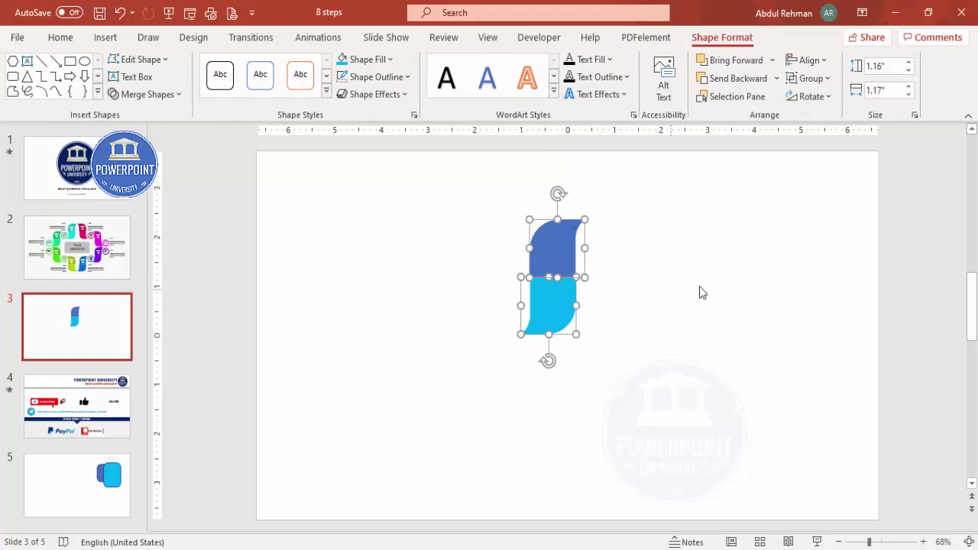
{"action": "key", "text": "ctrl+g"}
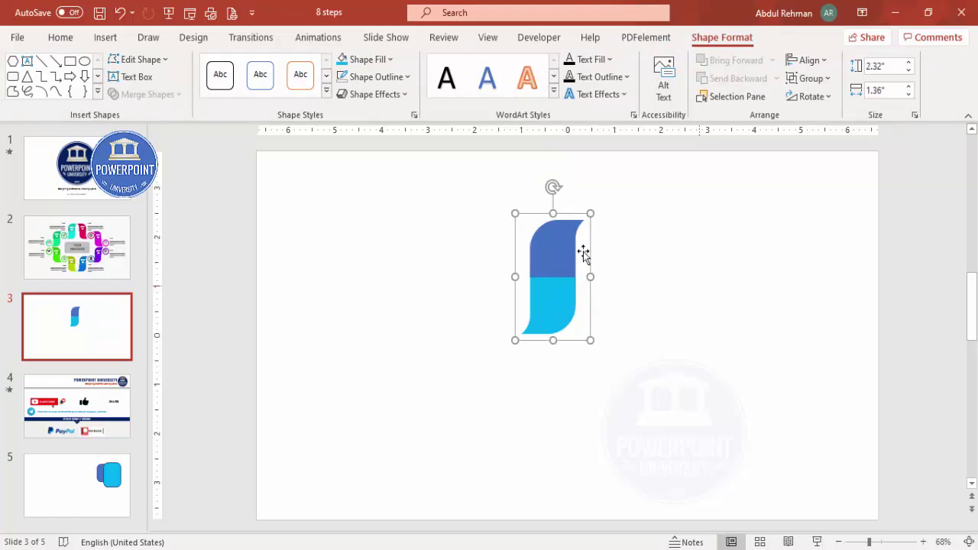
{"action": "left_click_drag", "start_coordinate": [524, 224], "coordinate": [499, 220]}
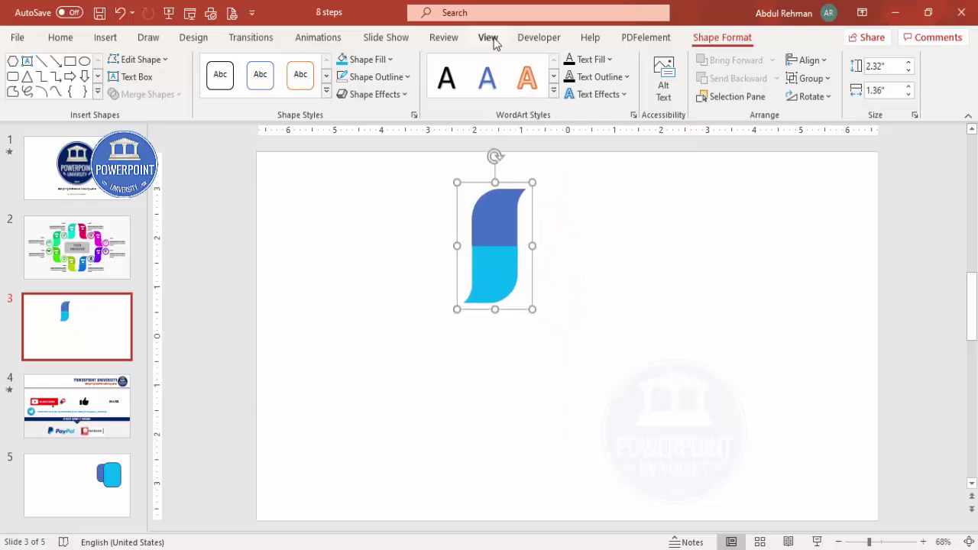
- Turn on slide guides and Ctrl-drag a copy of the segment to the right of the centre guide
{"action": "left_click", "coordinate": [489, 38]}
{"action": "left_click", "coordinate": [290, 95]}
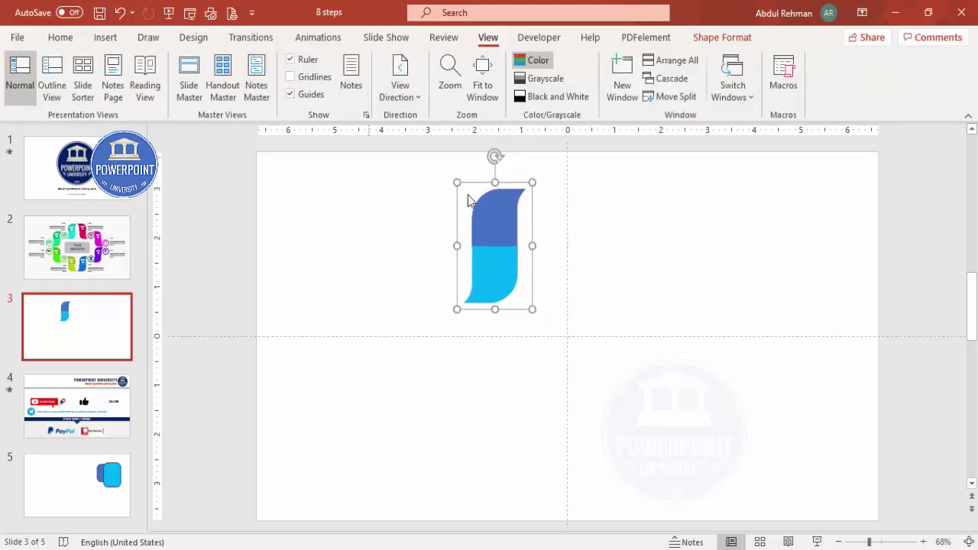
{"action": "left_click_drag", "start_coordinate": [517, 220], "coordinate": [618, 237]}
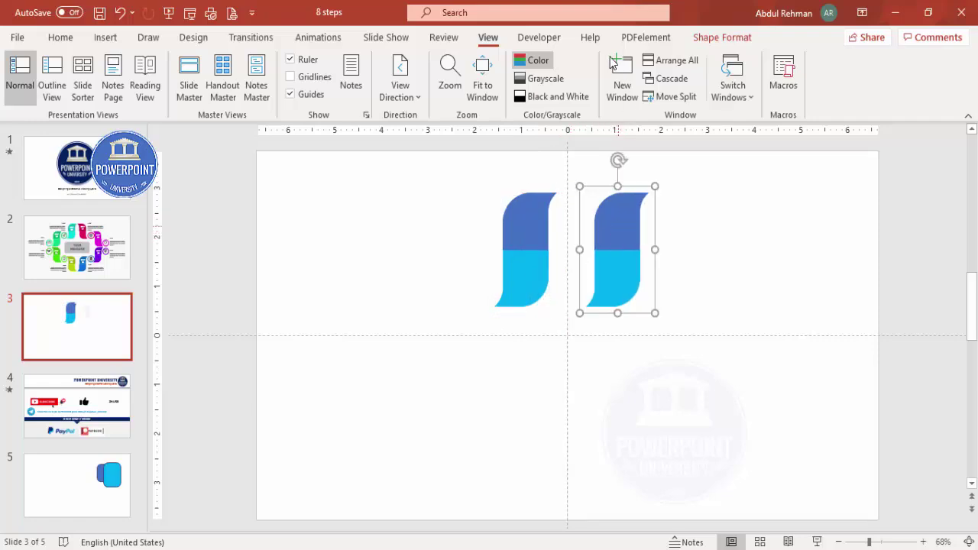
- Flip the right copy horizontally so it mirrors the left segment, nudging it slightly left
{"action": "left_click", "coordinate": [721, 37]}
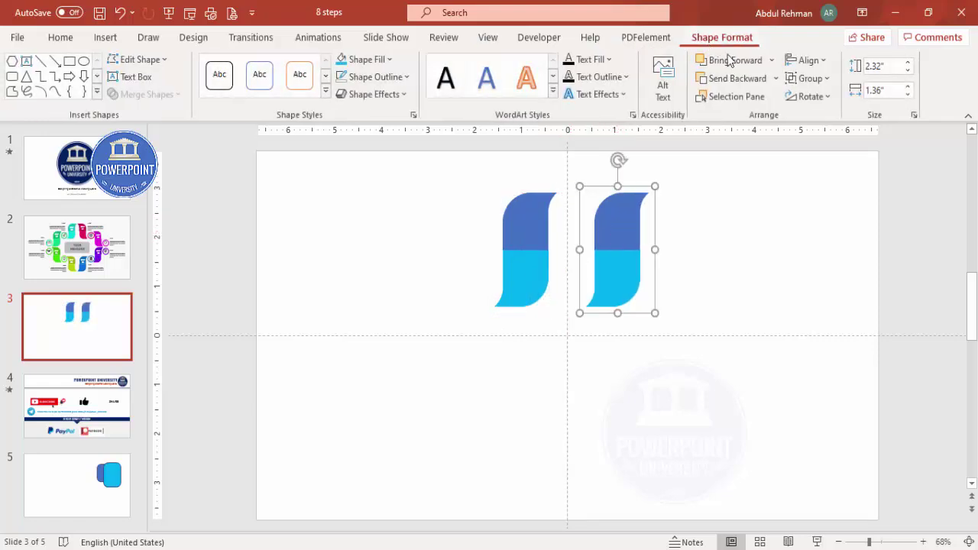
{"action": "left_click", "coordinate": [808, 96]}
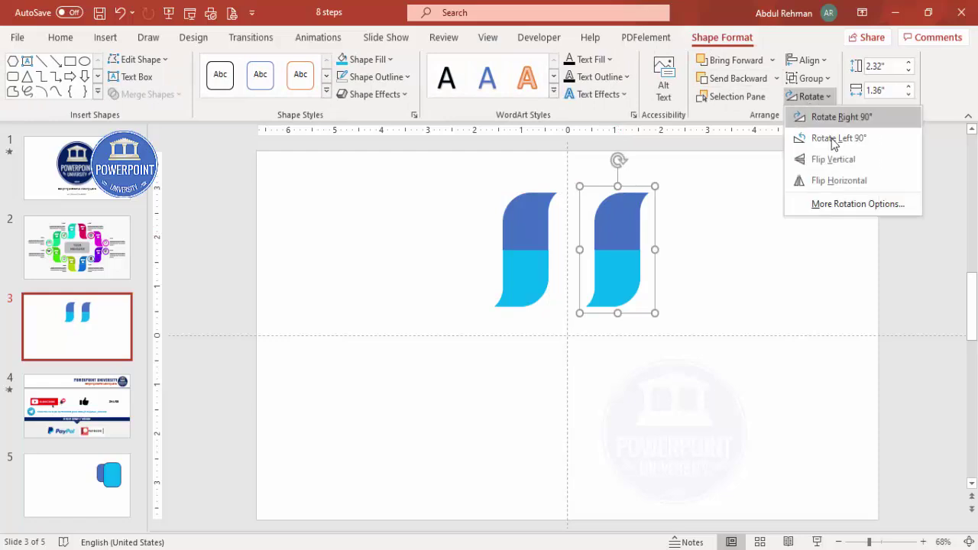
{"action": "left_click", "coordinate": [839, 181]}
{"action": "left_click_drag", "start_coordinate": [618, 233], "coordinate": [612, 233]}
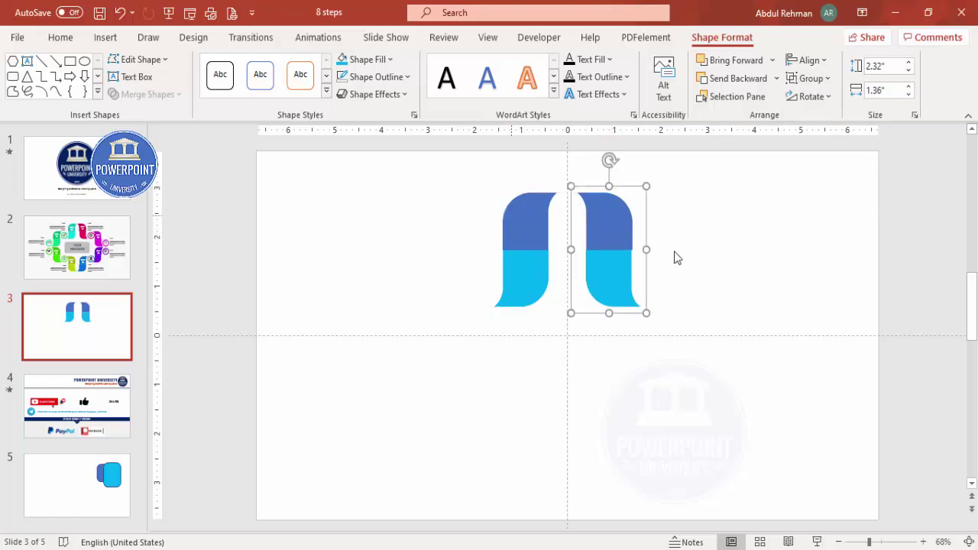
- Ctrl-drag a third copy of the left segment to the lower left
{"action": "left_click", "coordinate": [675, 257]}
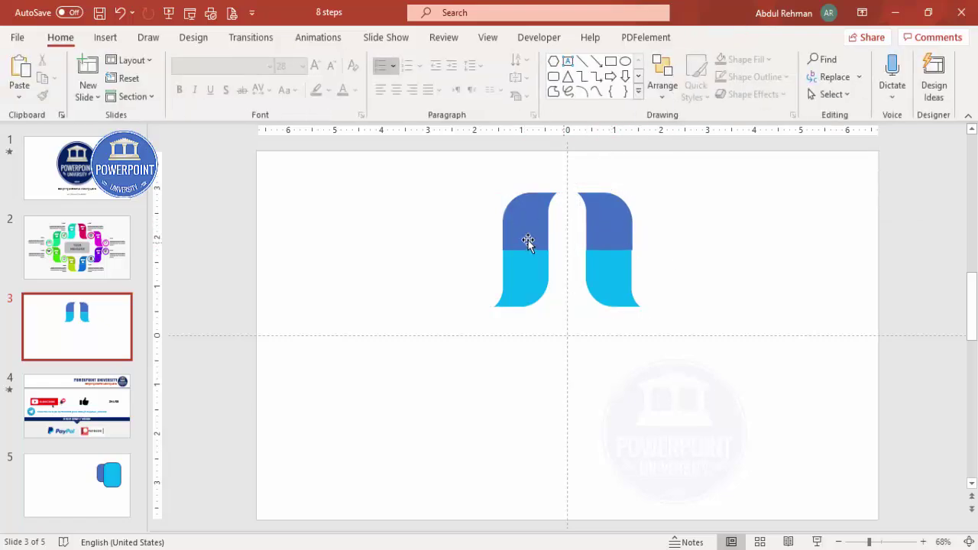
{"action": "left_click", "coordinate": [528, 242]}
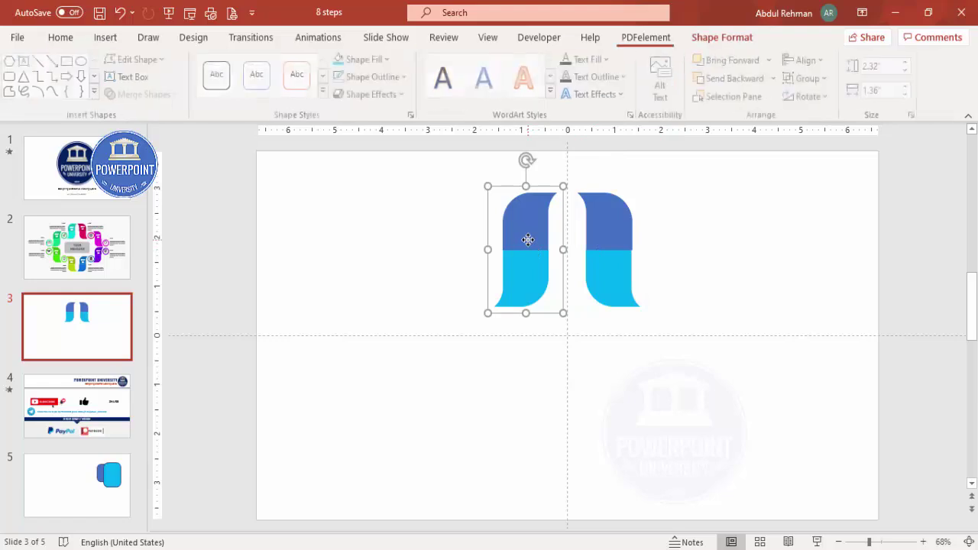
{"action": "left_click_drag", "start_coordinate": [528, 240], "coordinate": [433, 291]}
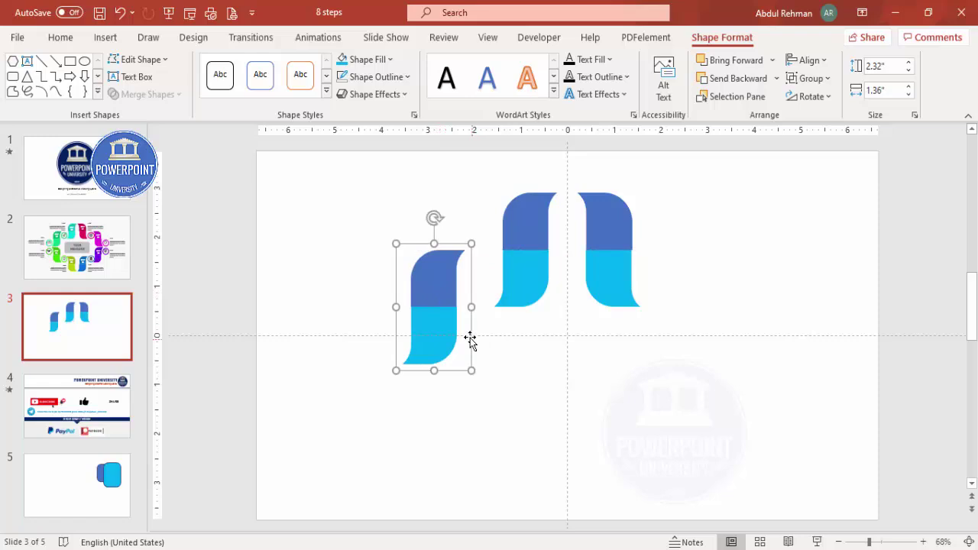
- Add a vertically flipped copy directly beneath the lower-left segment
{"action": "key", "text": "ctrl+d"}
{"action": "left_click", "coordinate": [445, 392]}
{"action": "left_click_drag", "start_coordinate": [346, 338], "coordinate": [444, 392]}
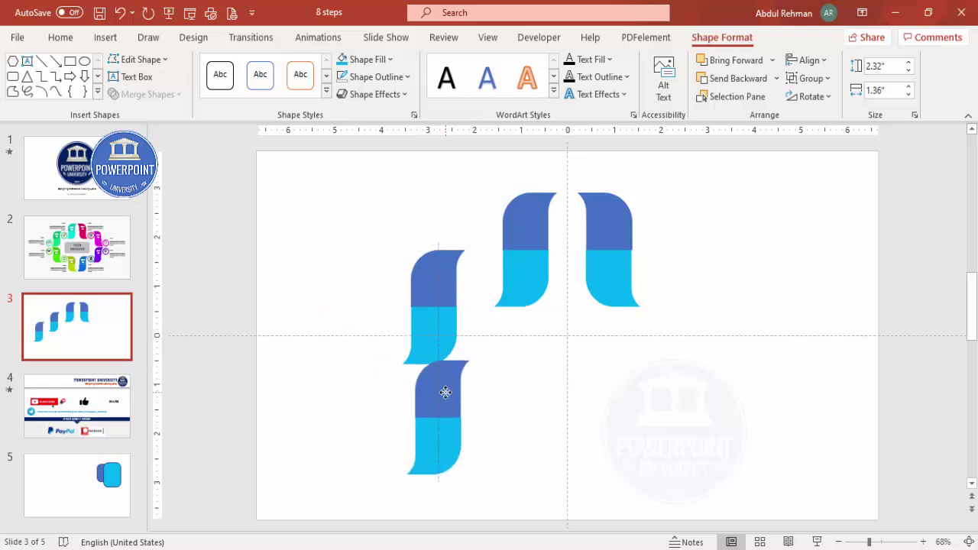
{"action": "left_click", "coordinate": [812, 97]}
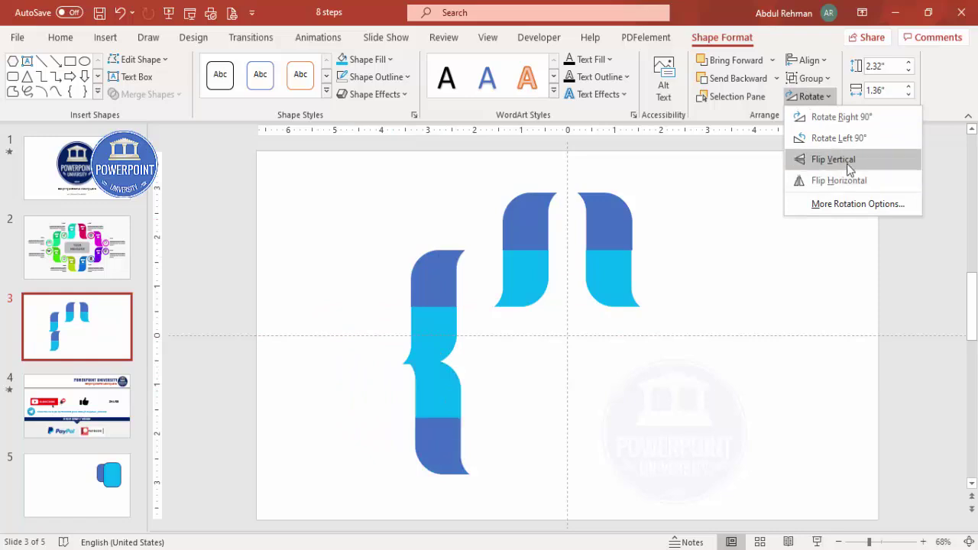
{"action": "left_click", "coordinate": [848, 167]}
{"action": "mouse_move", "coordinate": [430, 399]}
{"action": "left_mouse_down"}
{"action": "mouse_move", "coordinate": [443, 389]}
{"action": "mouse_move", "coordinate": [437, 394]}
{"action": "left_mouse_up"}
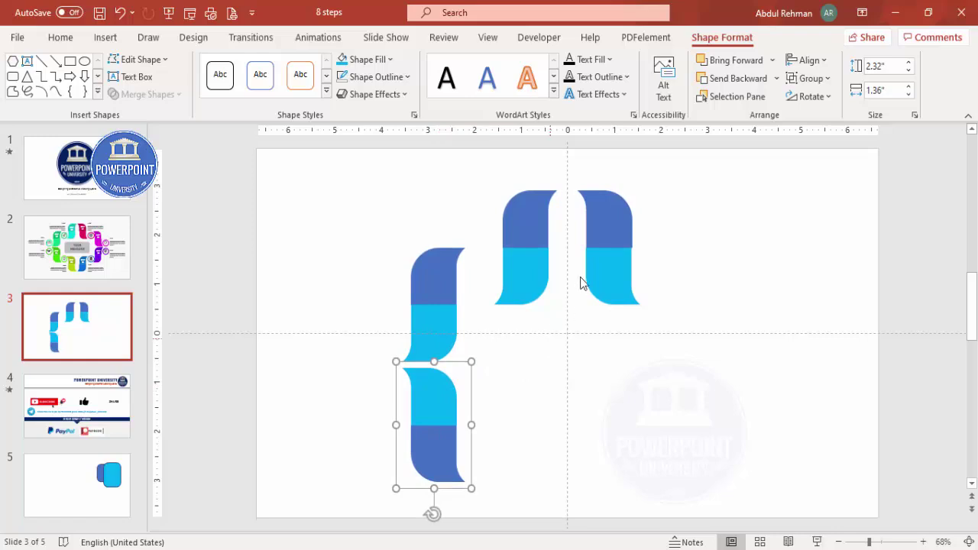
- Duplicate the upper-right segment and move the copy to the bottom near the centre
{"action": "left_click", "coordinate": [605, 257]}
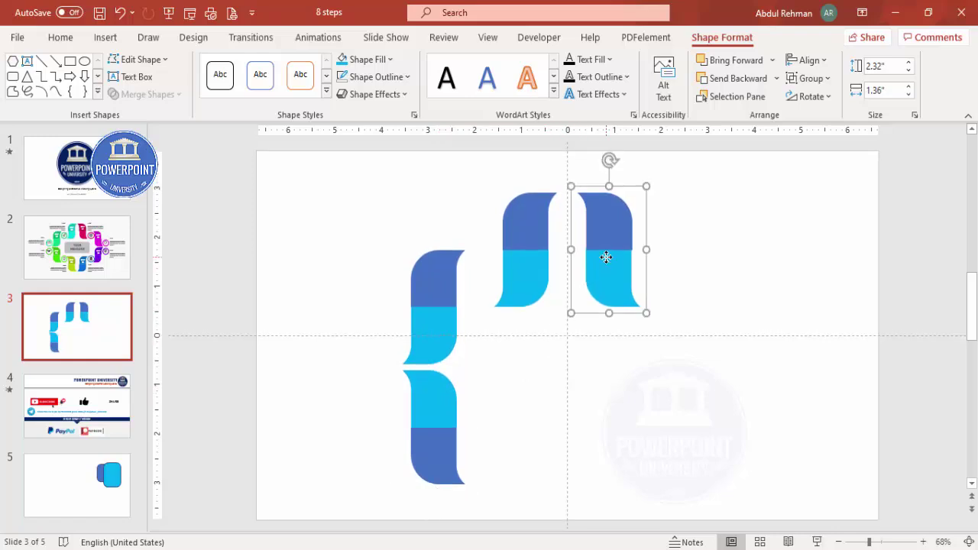
{"action": "key", "text": "ctrl+d"}
{"action": "left_click_drag", "start_coordinate": [616, 242], "coordinate": [524, 463]}
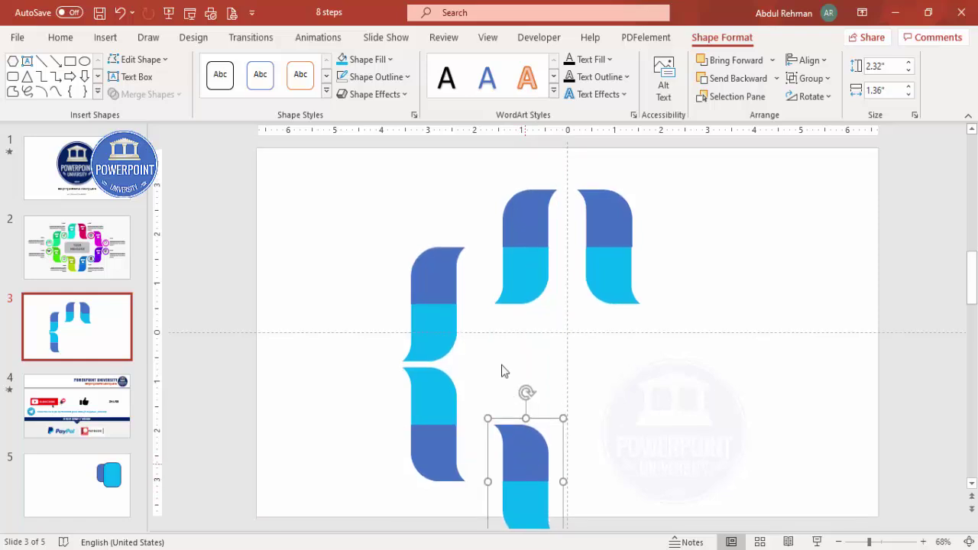
- Ctrl-drag a copy of the top-left segment to the bottom right beside the bottom segment
{"action": "left_click", "coordinate": [524, 237]}
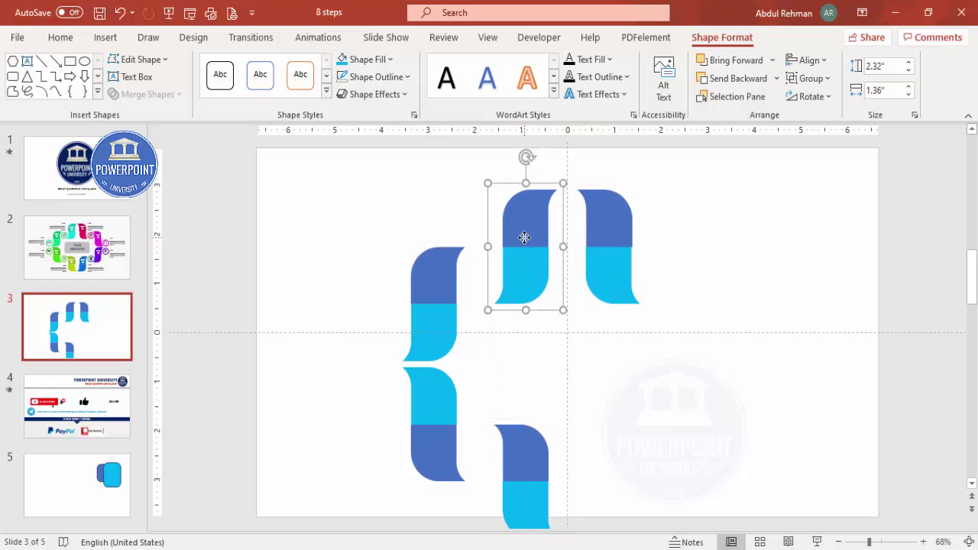
{"action": "left_click_drag", "start_coordinate": [530, 242], "coordinate": [606, 486]}
{"action": "left_click_drag", "start_coordinate": [608, 480], "coordinate": [616, 456]}
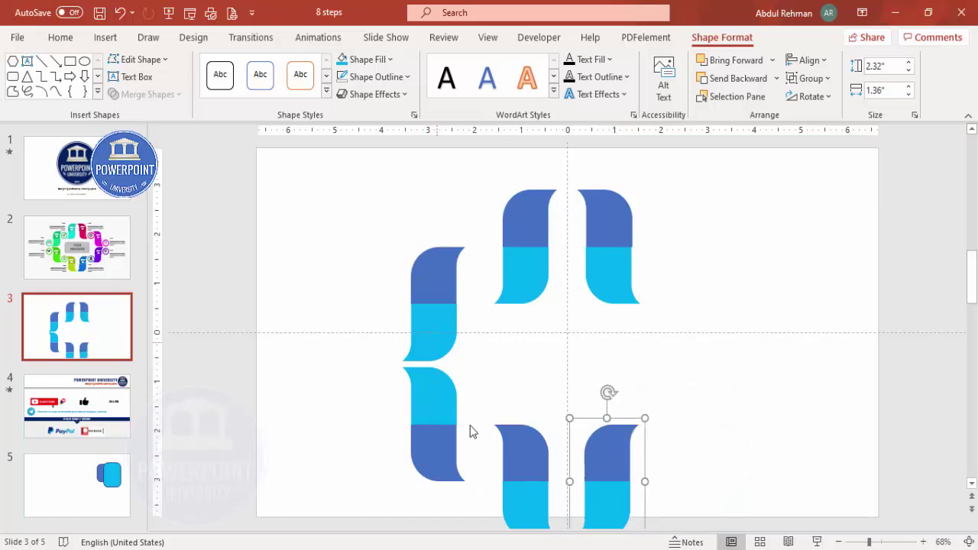
{"action": "key", "text": "Tab"}
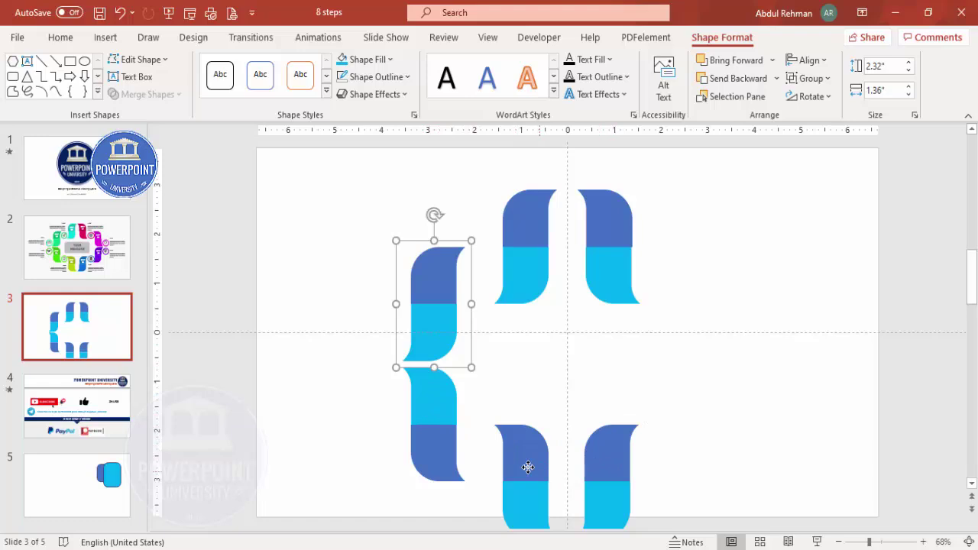
- Undo a misstep and move a segment copy to the right side of the ring
{"action": "left_click", "coordinate": [527, 467]}
{"action": "key", "text": "ctrl+z"}
{"action": "scroll", "coordinate": [527, 468], "scroll_direction": "down", "scroll_amount": 1}
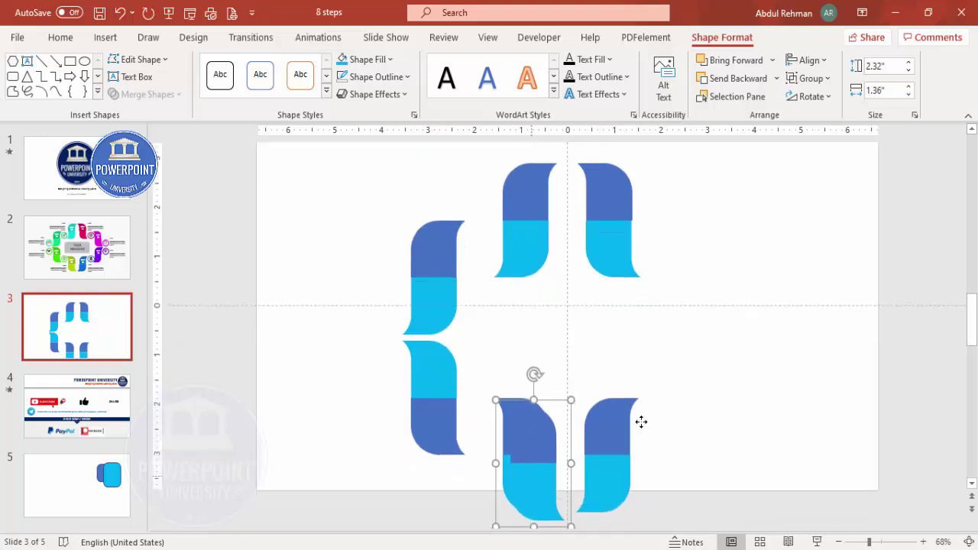
{"action": "left_click_drag", "start_coordinate": [692, 405], "coordinate": [699, 284]}
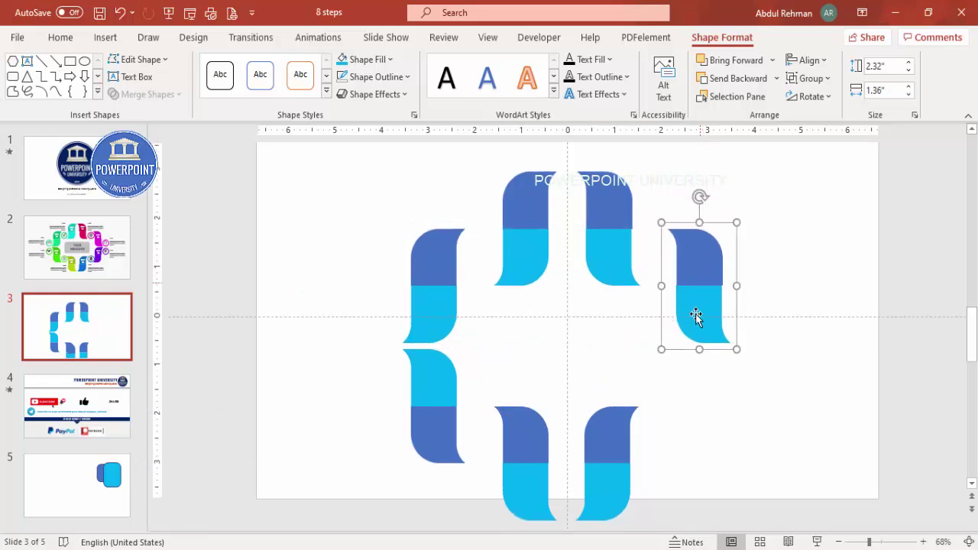
- Duplicate the top-left segment and place the copy below the right-side segment to close the ring
{"action": "left_click", "coordinate": [611, 267]}
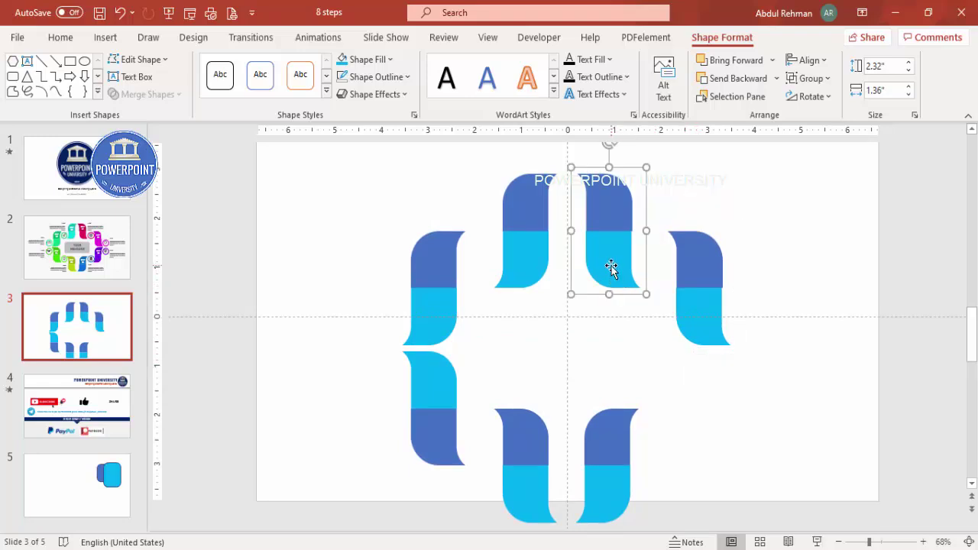
{"action": "left_click", "coordinate": [524, 263]}
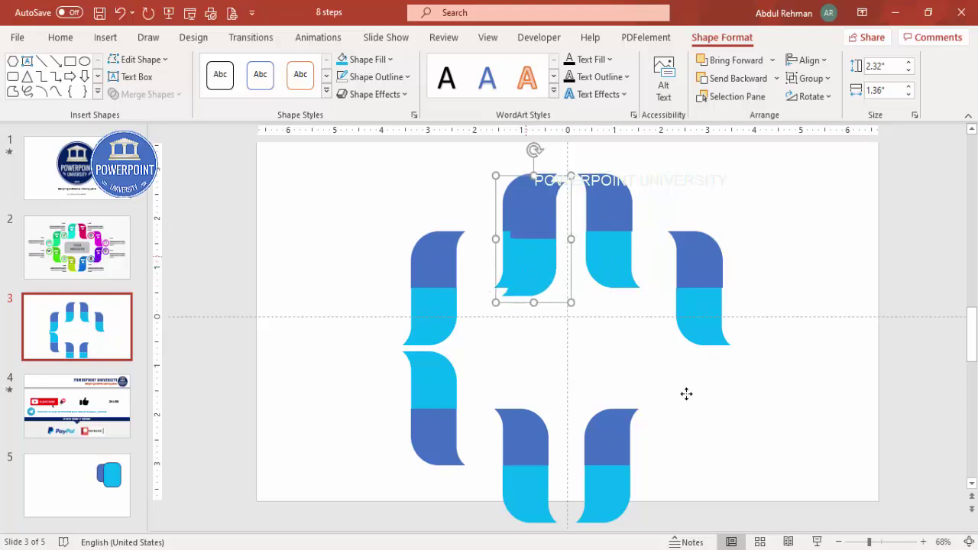
{"action": "key", "text": "ctrl+d"}
{"action": "left_click_drag", "start_coordinate": [689, 397], "coordinate": [698, 407]}
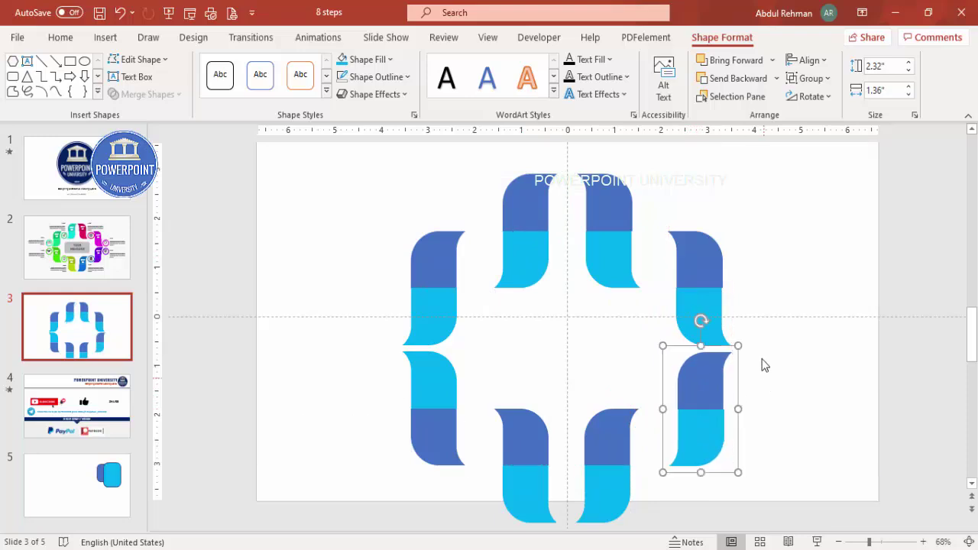
- Group all ten curved shapes, then shrink and widen the group with its handles
{"action": "left_click", "coordinate": [753, 283]}
{"action": "key", "text": "ctrl+a"}
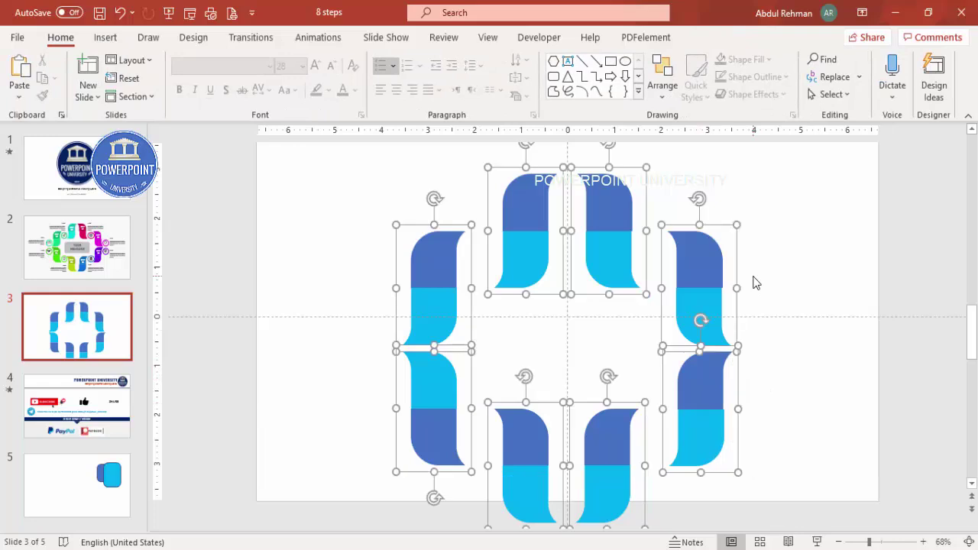
{"action": "key", "text": "ctrl+g"}
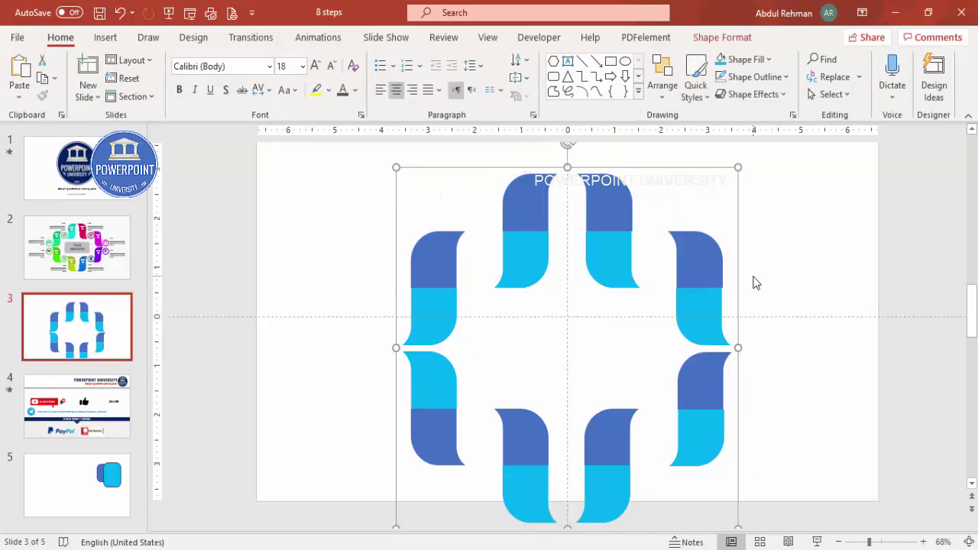
{"action": "left_click_drag", "start_coordinate": [405, 175], "coordinate": [449, 246]}
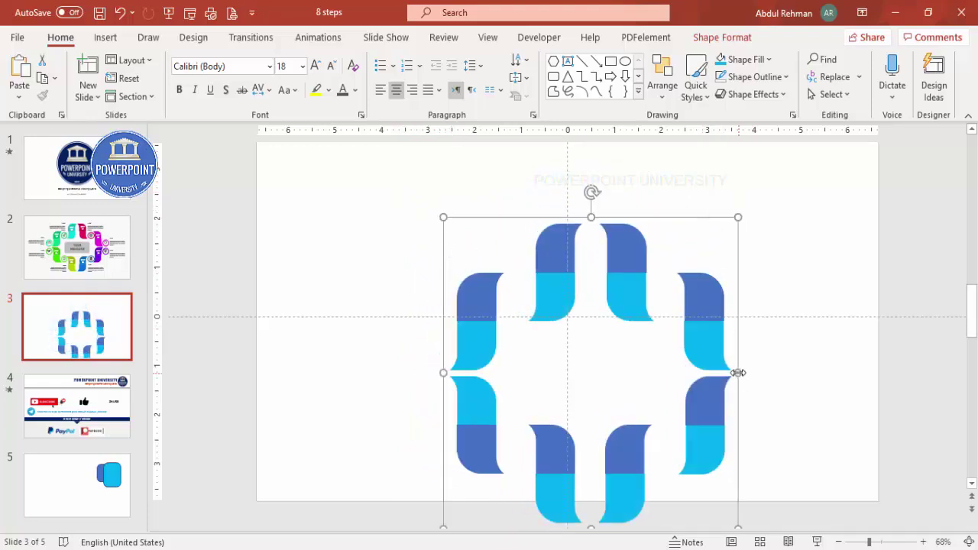
{"action": "left_click_drag", "start_coordinate": [741, 372], "coordinate": [776, 372]}
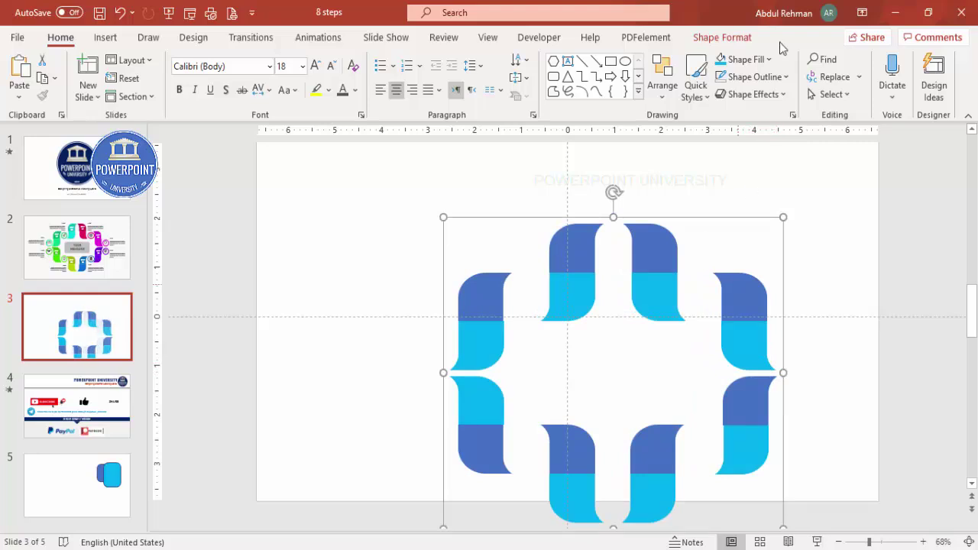
- Centre the group on the slide with Align Center and Align Middle
{"action": "left_click", "coordinate": [735, 40]}
{"action": "left_click", "coordinate": [810, 59]}
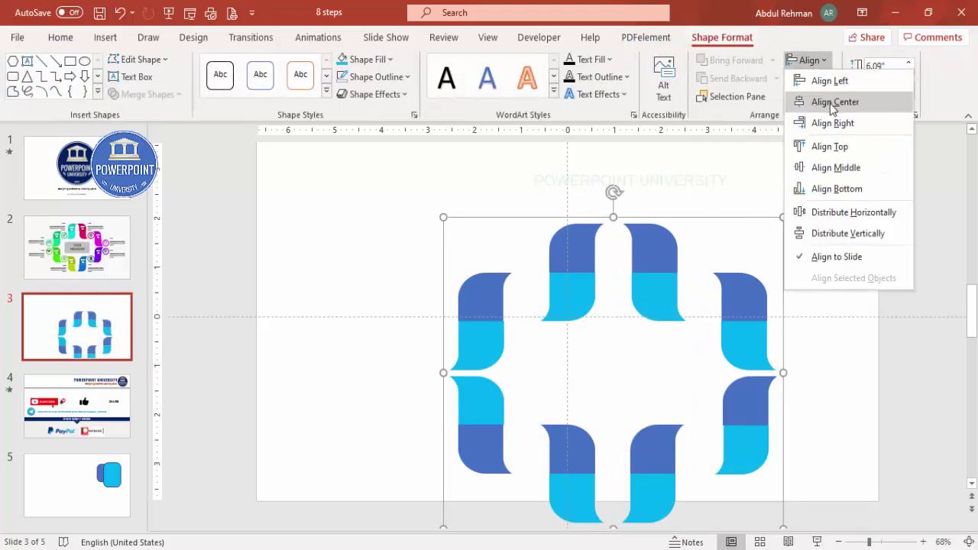
{"action": "left_click", "coordinate": [831, 102]}
{"action": "left_click", "coordinate": [810, 59]}
{"action": "left_click", "coordinate": [835, 166]}
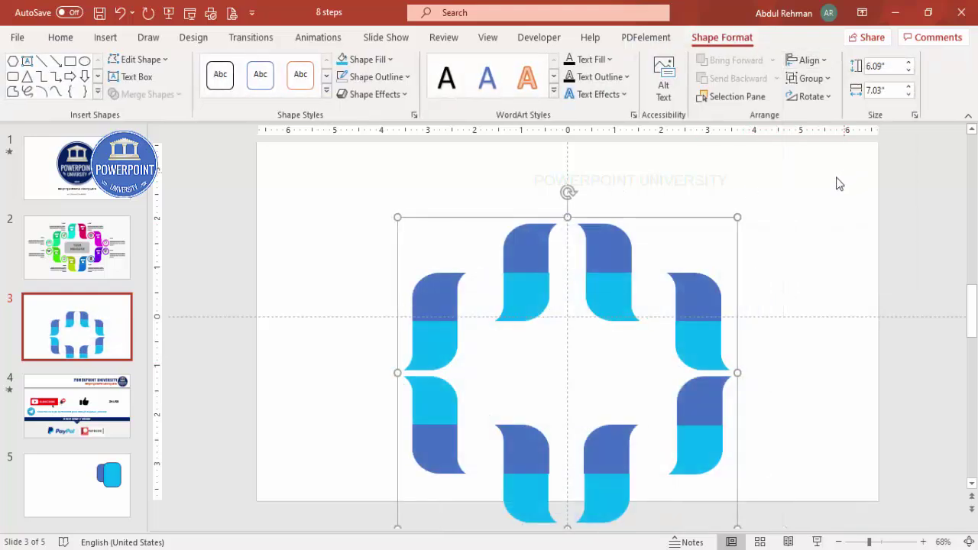
{"action": "scroll", "coordinate": [817, 264], "scroll_direction": "up", "scroll_amount": 1}
- Ungroup the shapes back into separate curved pieces
{"action": "left_click", "coordinate": [815, 268]}
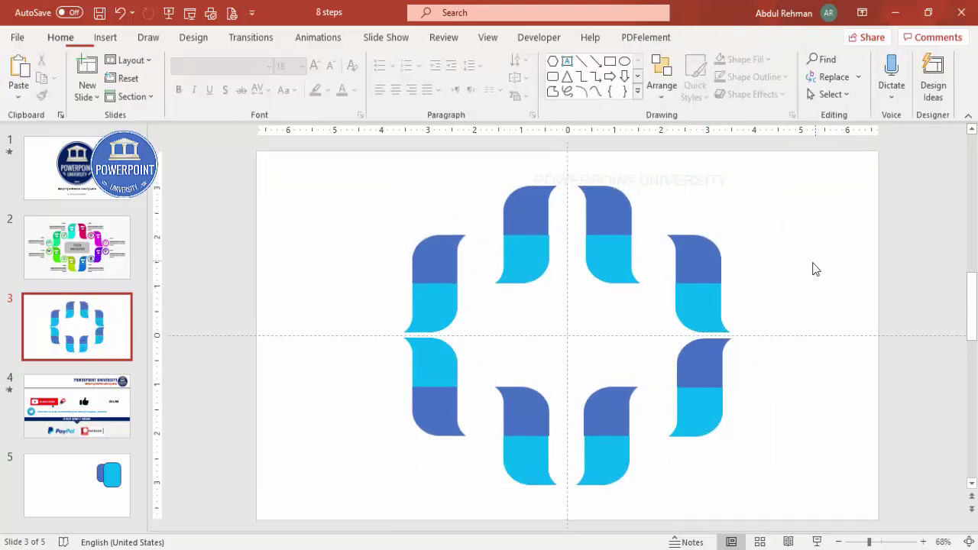
{"action": "left_click", "coordinate": [599, 217]}
{"action": "right_click", "coordinate": [599, 217]}
{"action": "mouse_move", "coordinate": [628, 320]}
{"action": "left_click", "coordinate": [747, 365]}
{"action": "left_click", "coordinate": [772, 284]}
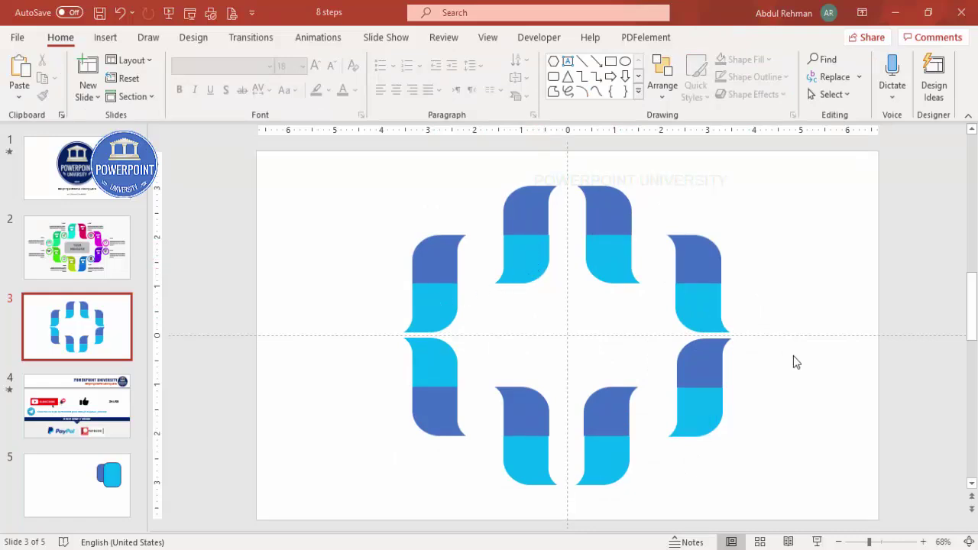
{"action": "left_click", "coordinate": [438, 245]}
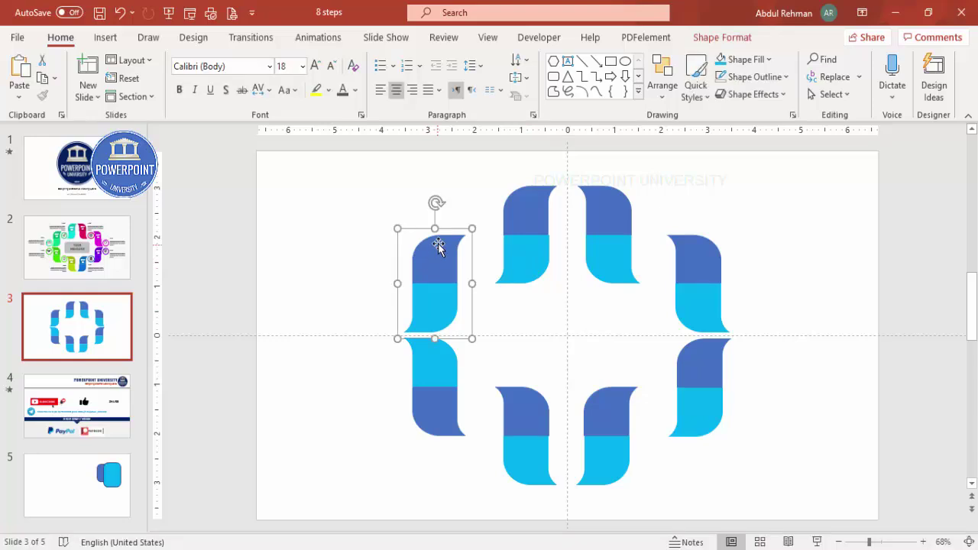
- Fill the upper-left segment's pieces with gold and a darker gold
{"action": "left_click", "coordinate": [754, 60]}
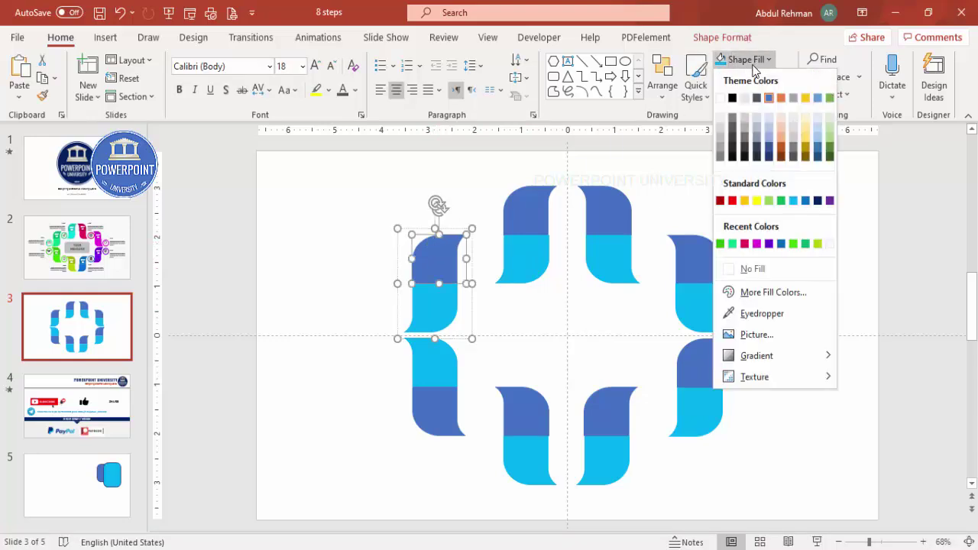
{"action": "left_click", "coordinate": [807, 152]}
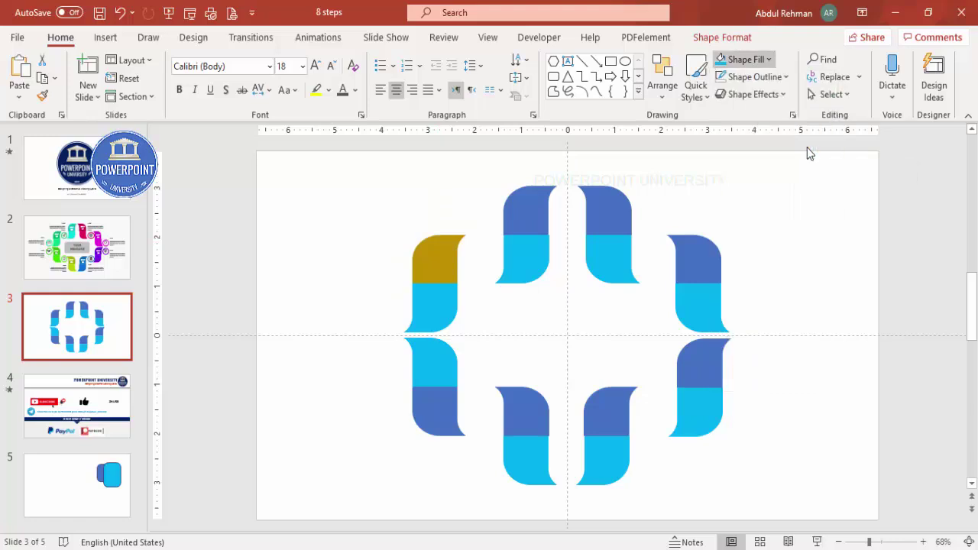
{"action": "left_click", "coordinate": [436, 313]}
{"action": "left_click", "coordinate": [436, 312]}
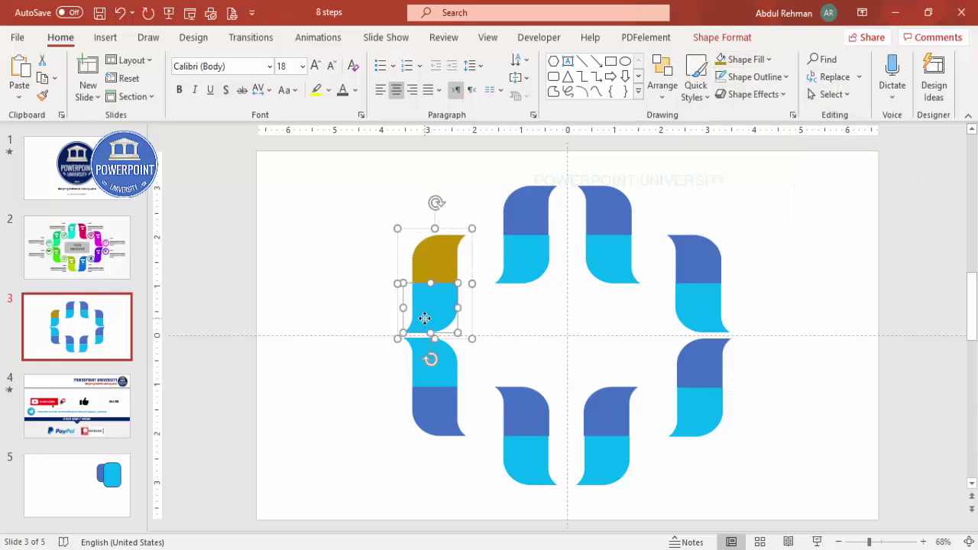
{"action": "left_click", "coordinate": [756, 63]}
{"action": "left_click", "coordinate": [807, 161]}
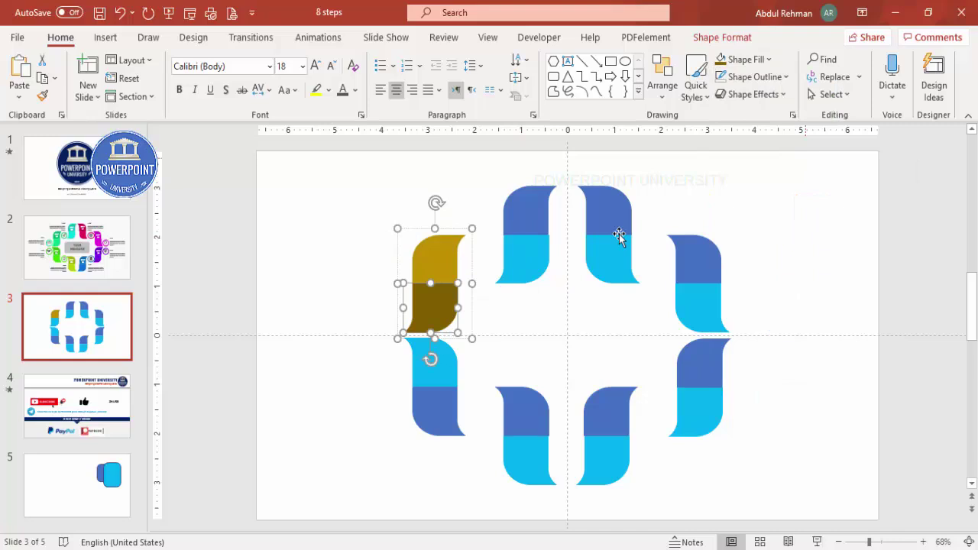
- Recolour the segment below it in darker blue over dark navy
{"action": "left_click", "coordinate": [445, 367]}
{"action": "left_click", "coordinate": [446, 367]}
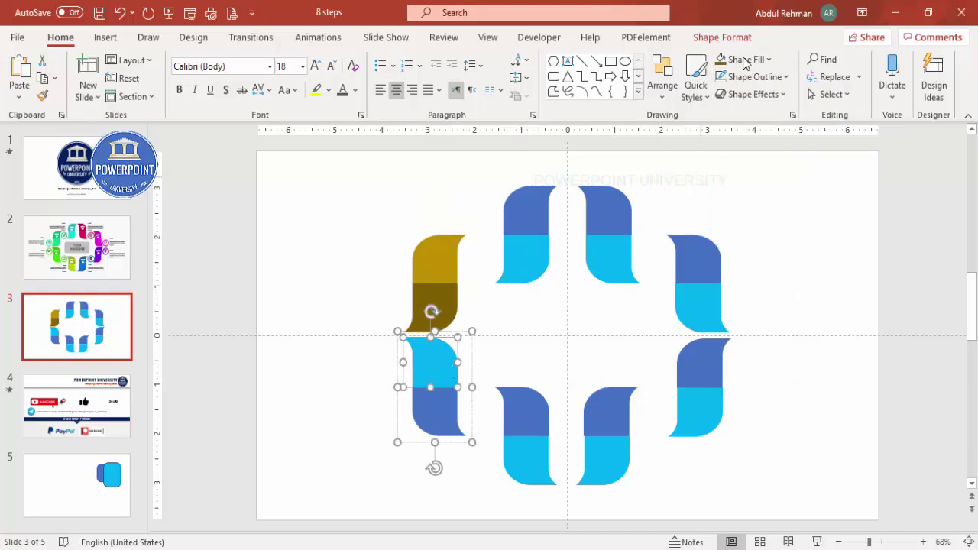
{"action": "left_click", "coordinate": [744, 61]}
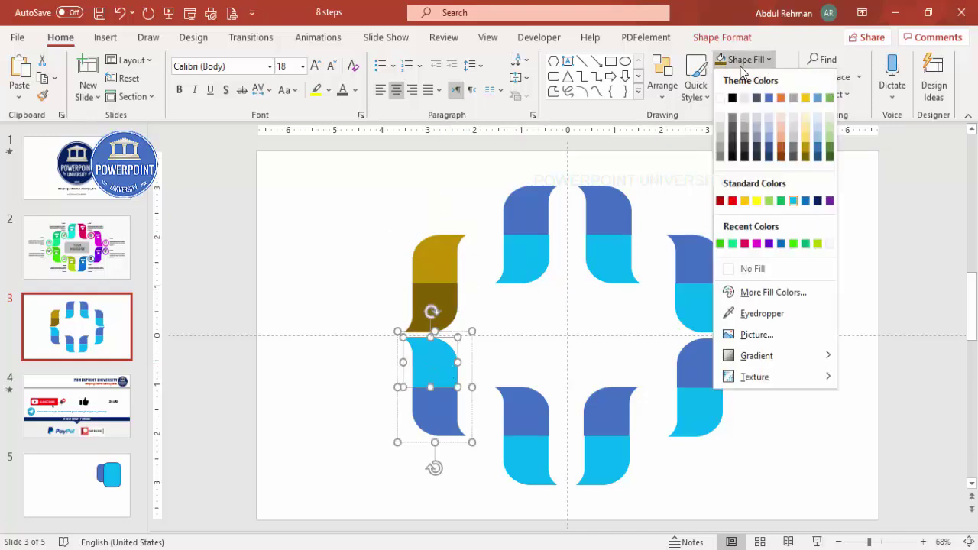
{"action": "left_click", "coordinate": [770, 147]}
{"action": "key", "text": "Tab"}
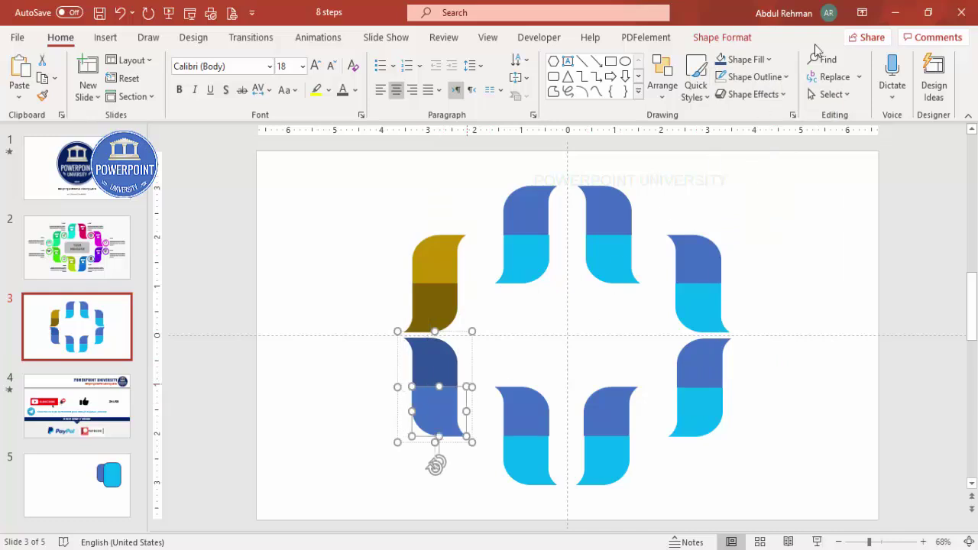
{"action": "left_click", "coordinate": [745, 64]}
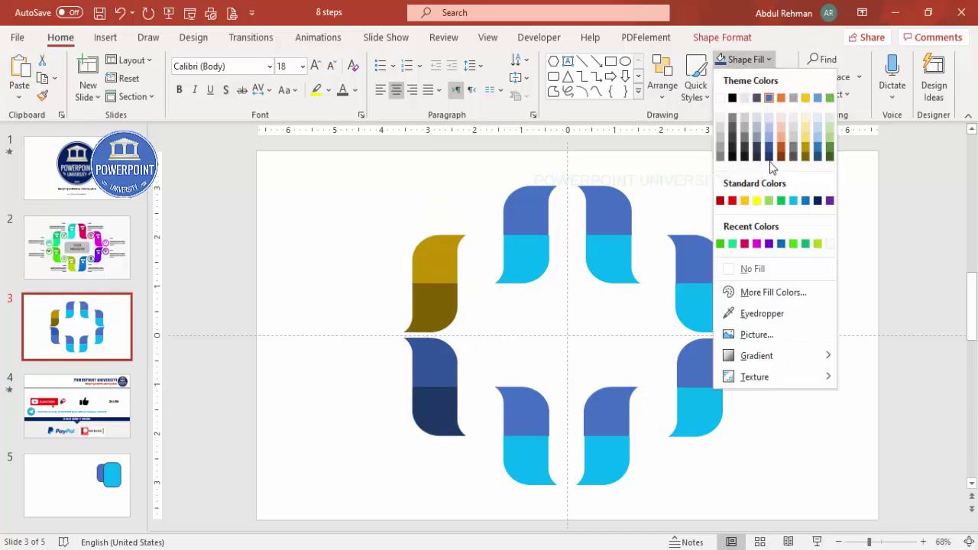
{"action": "left_click", "coordinate": [768, 160]}
- Colour the lower-middle segment light green over green
{"action": "left_click", "coordinate": [534, 407]}
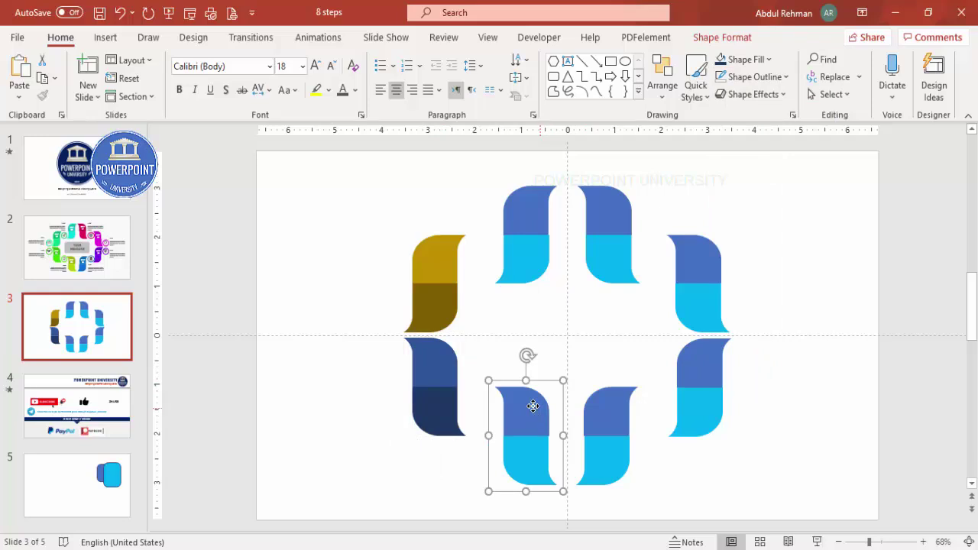
{"action": "left_click", "coordinate": [532, 406]}
{"action": "left_click", "coordinate": [758, 63]}
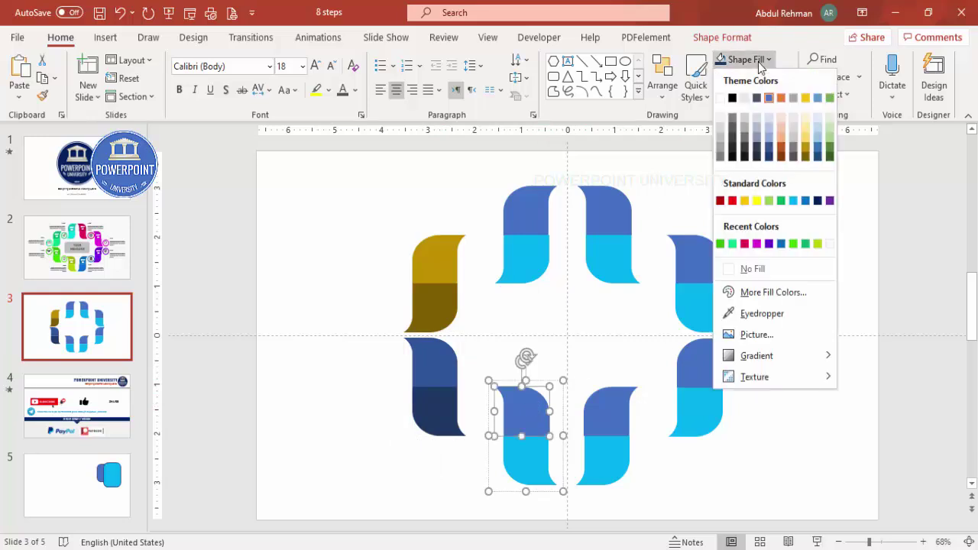
{"action": "left_click", "coordinate": [769, 199]}
{"action": "left_click", "coordinate": [527, 464]}
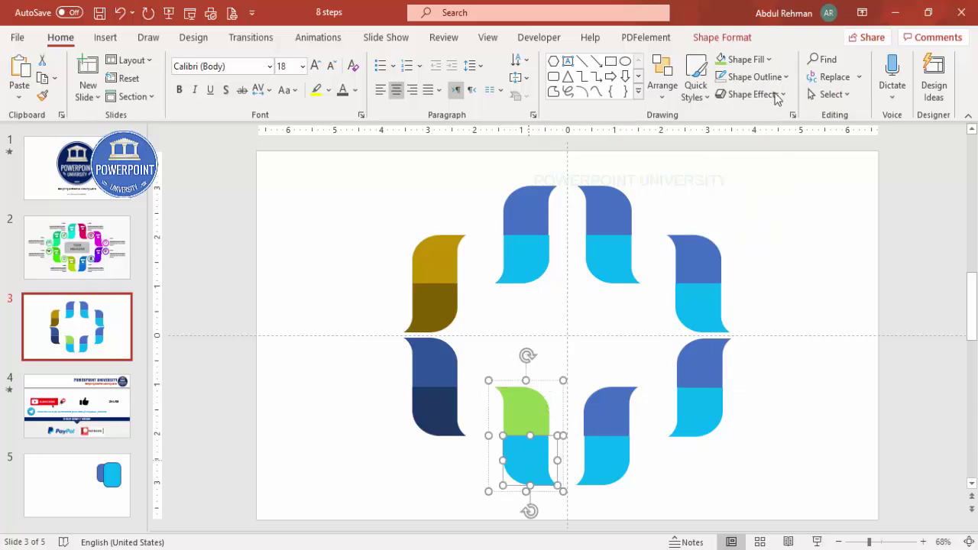
{"action": "left_click", "coordinate": [768, 61]}
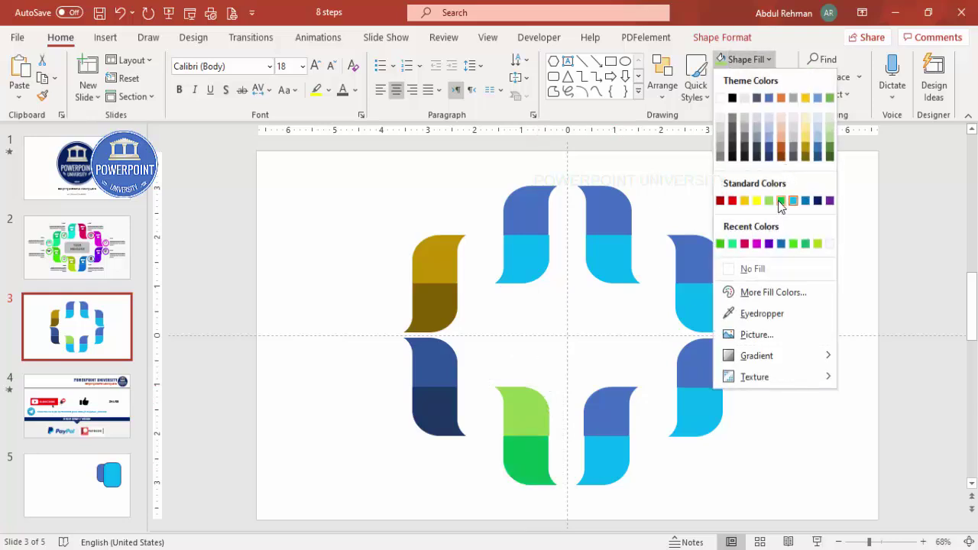
{"action": "left_click", "coordinate": [779, 200]}
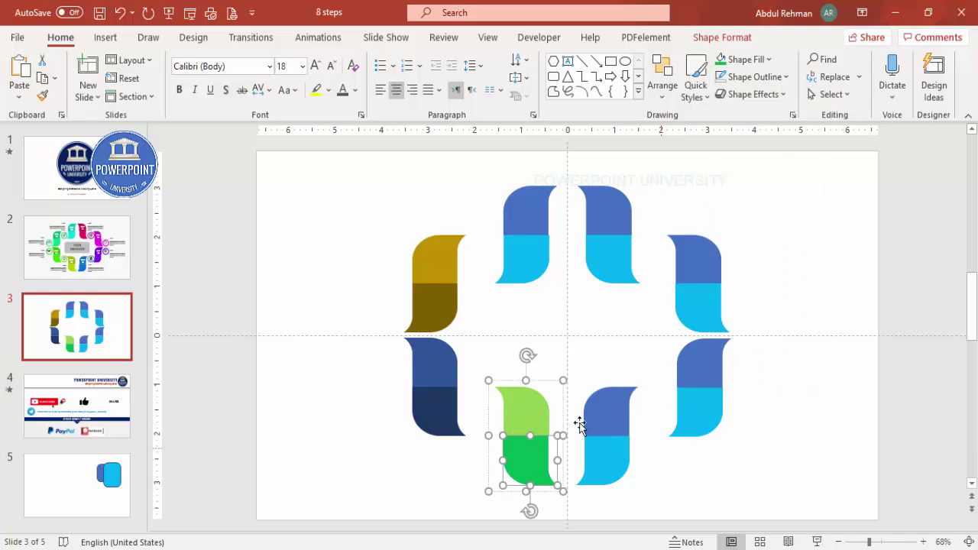
{"action": "left_click", "coordinate": [746, 300]}
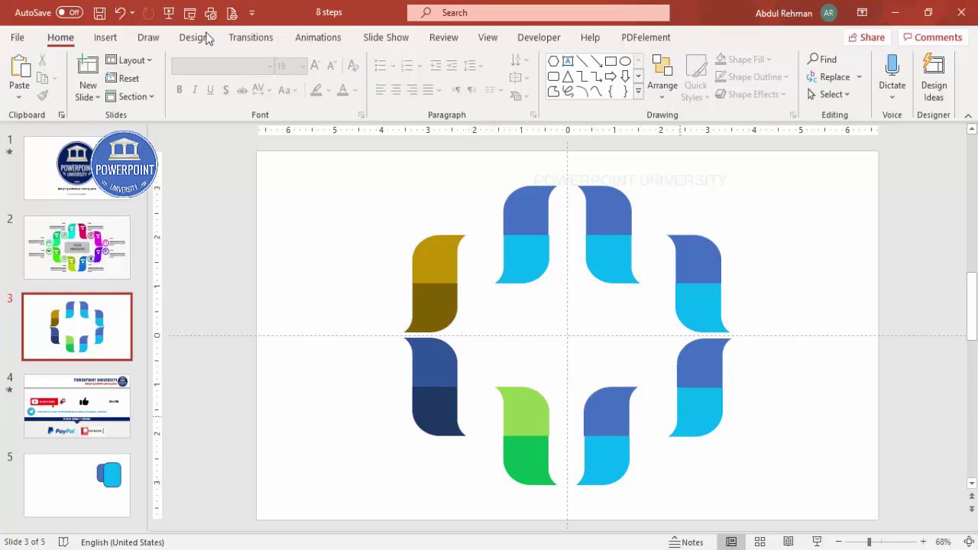
- Draw an oval circle beside the gold segment and shrink it to 0.75 inches
{"action": "left_click", "coordinate": [105, 38]}
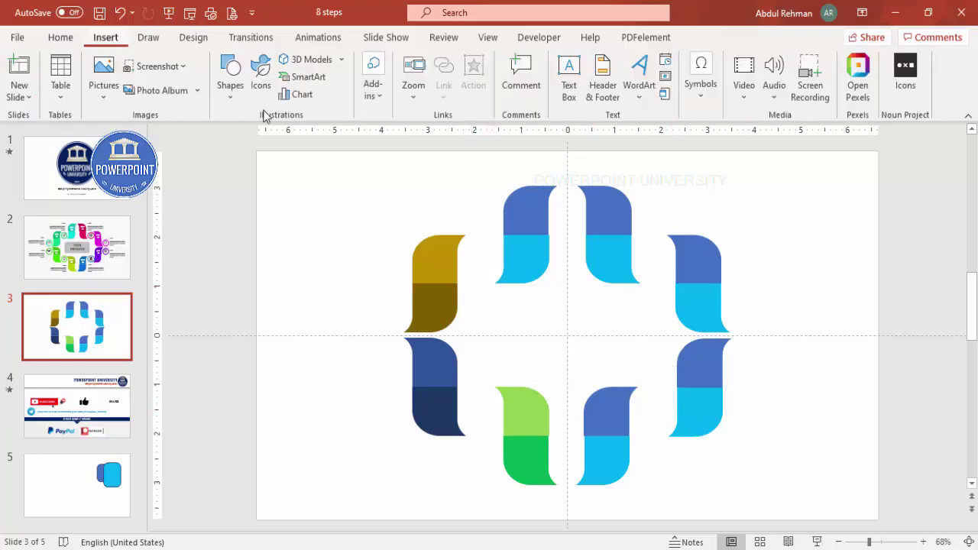
{"action": "left_click", "coordinate": [232, 88]}
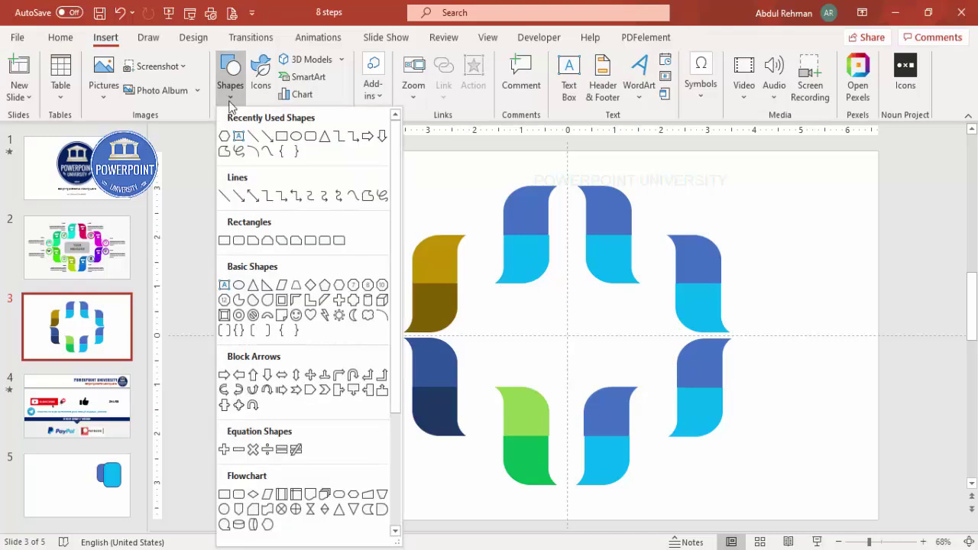
{"action": "left_click", "coordinate": [238, 285]}
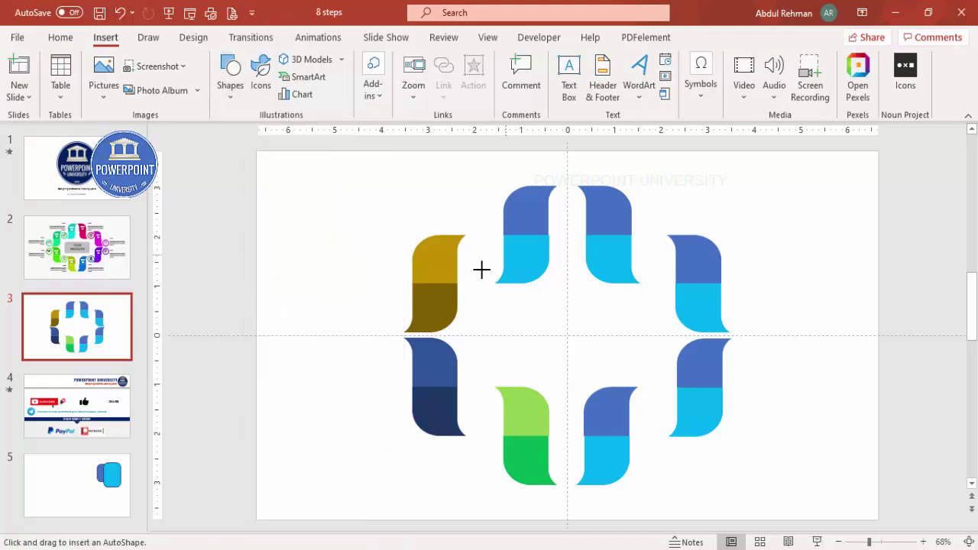
{"action": "left_click_drag", "start_coordinate": [489, 273], "coordinate": [510, 288]}
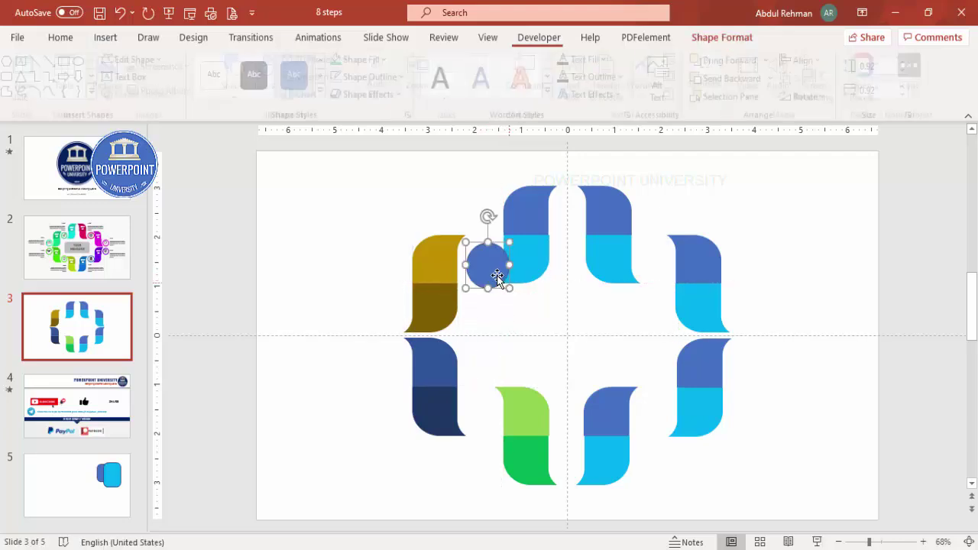
{"action": "mouse_move", "coordinate": [472, 249]}
{"action": "left_mouse_down"}
{"action": "mouse_move", "coordinate": [481, 262]}
{"action": "mouse_move", "coordinate": [463, 241]}
{"action": "mouse_move", "coordinate": [480, 256]}
{"action": "left_mouse_up"}
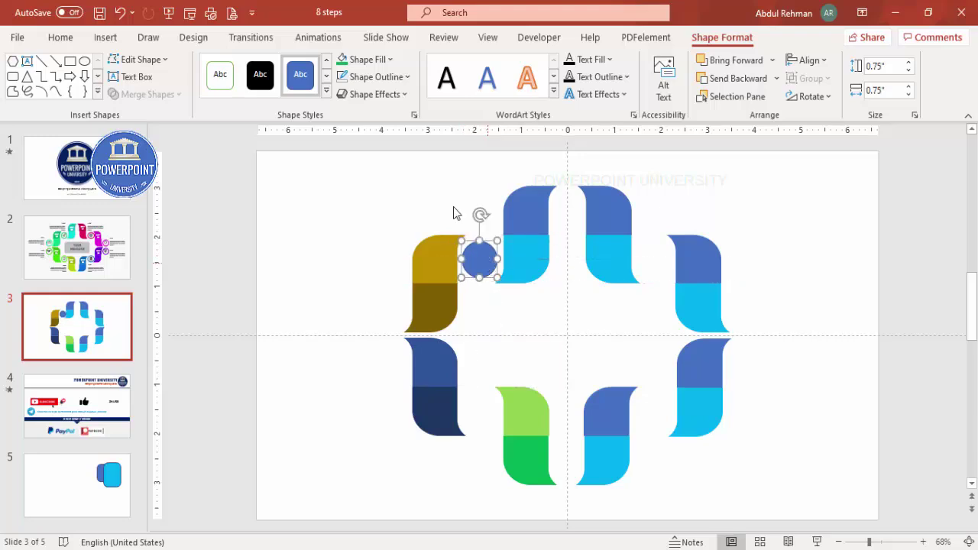
- Give the circle a gold outline sampled from the segment and remove its fill
{"action": "left_click", "coordinate": [389, 79]}
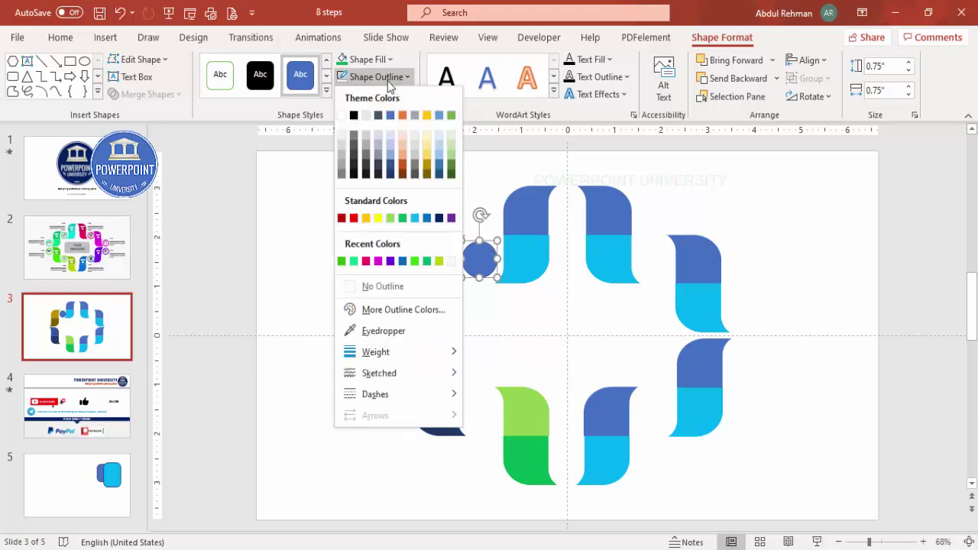
{"action": "left_click", "coordinate": [383, 331]}
{"action": "left_click", "coordinate": [432, 259]}
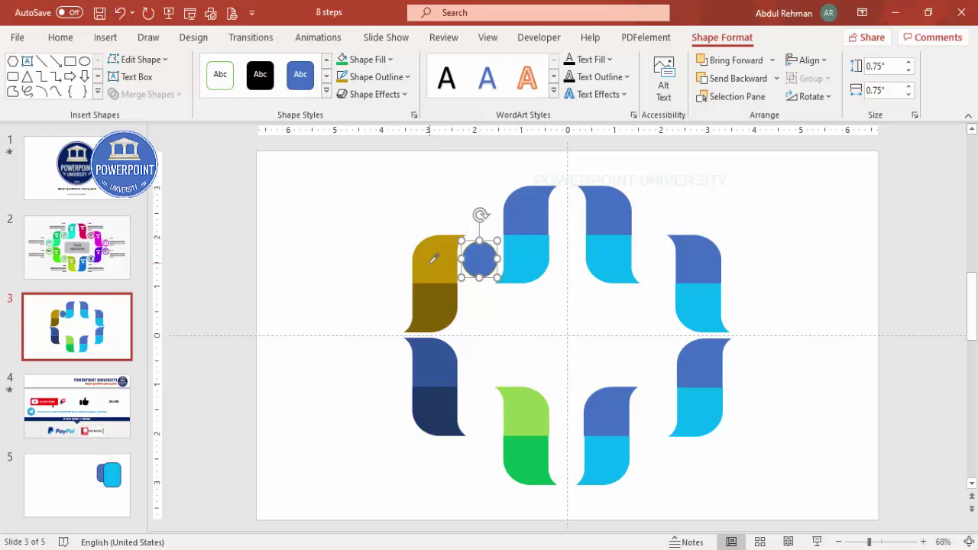
{"action": "left_click", "coordinate": [371, 59]}
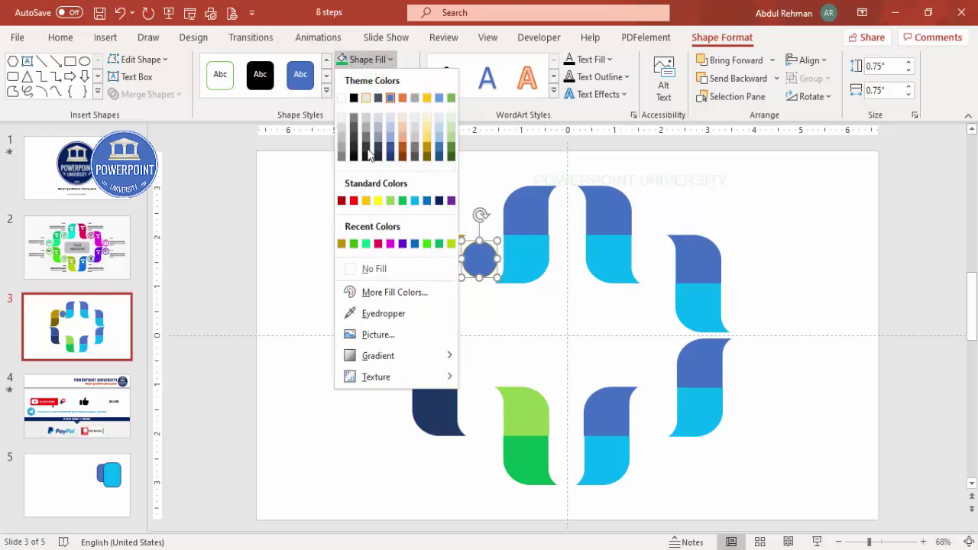
{"action": "left_click", "coordinate": [392, 270]}
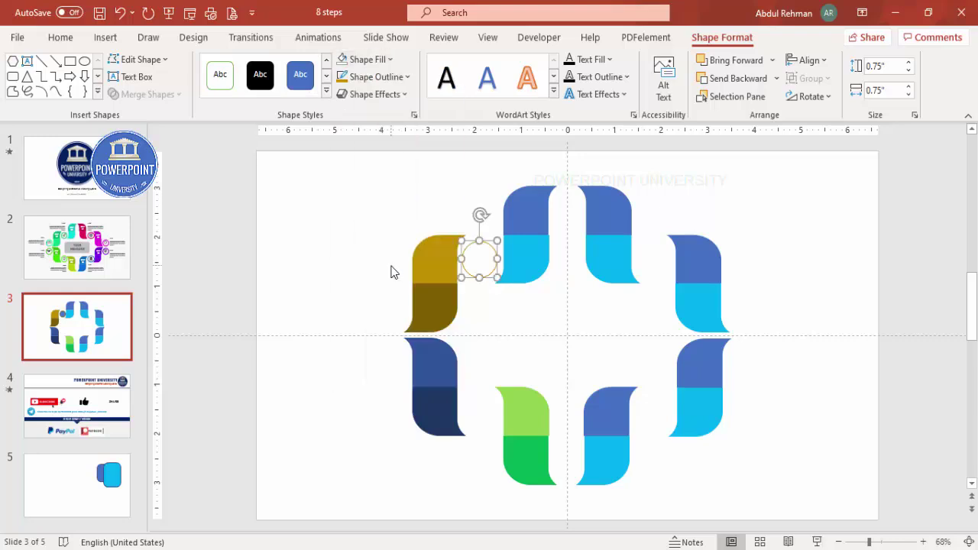
- Raise the circle's outline width to 3.5 pt in Format Shape
{"action": "right_click", "coordinate": [490, 246]}
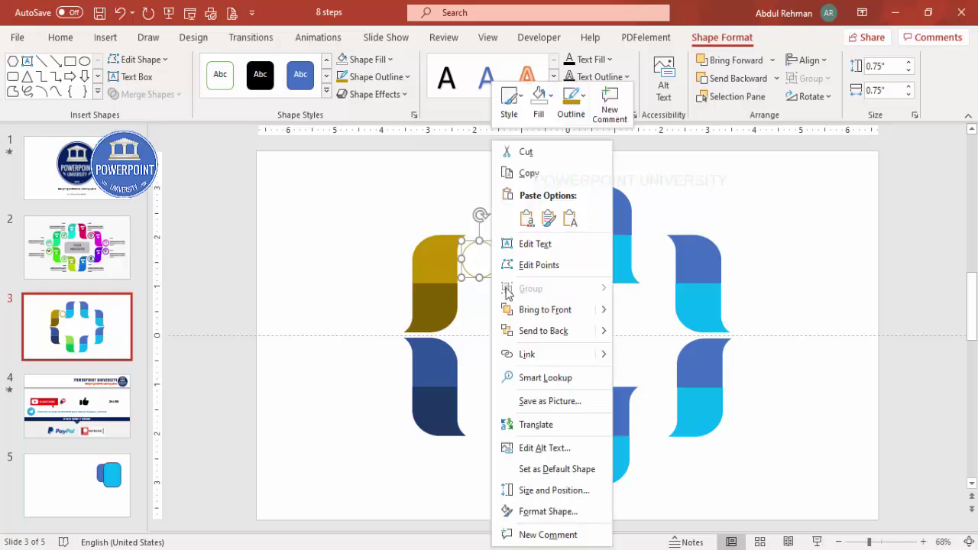
{"action": "left_click", "coordinate": [563, 509]}
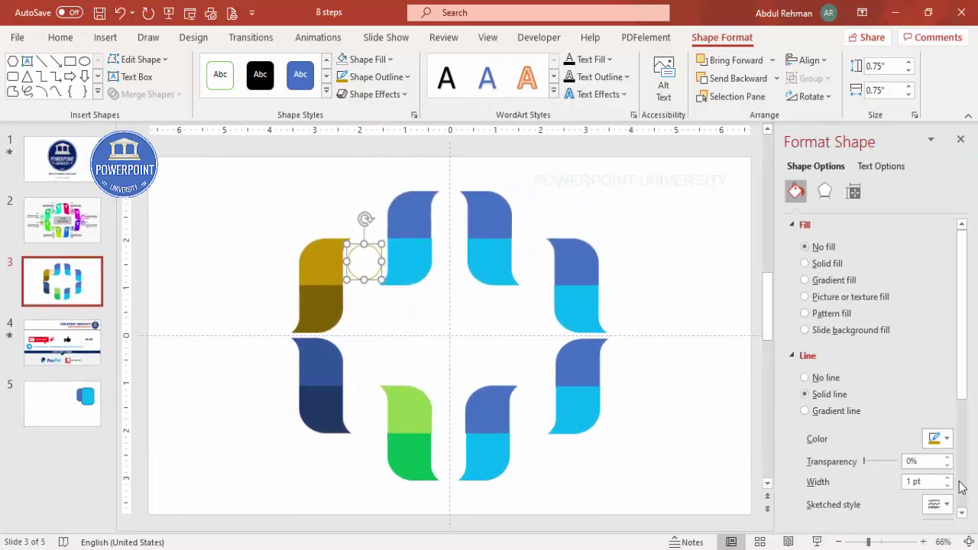
{"action": "left_click", "coordinate": [947, 478]}
{"action": "left_click", "coordinate": [947, 478]}
{"action": "left_click", "coordinate": [947, 478]}
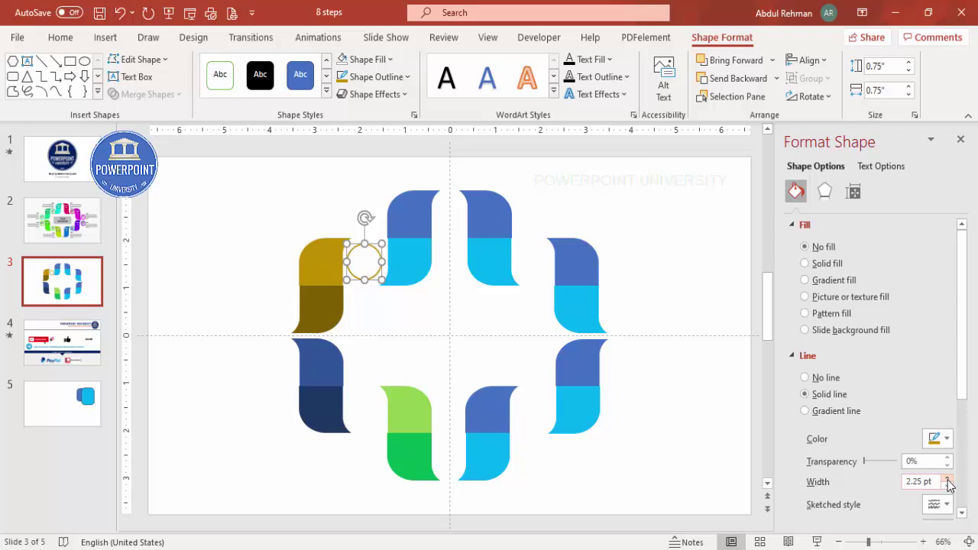
{"action": "left_click", "coordinate": [947, 479]}
{"action": "left_click", "coordinate": [672, 258]}
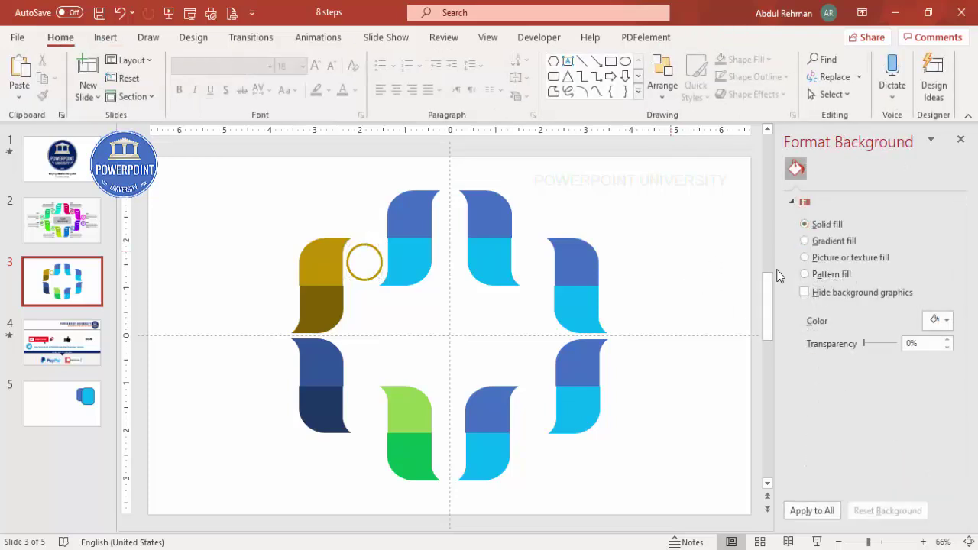
- Make the slide background light grey, fill the gold-outlined circle white, and drag a copy down
{"action": "left_click", "coordinate": [946, 321]}
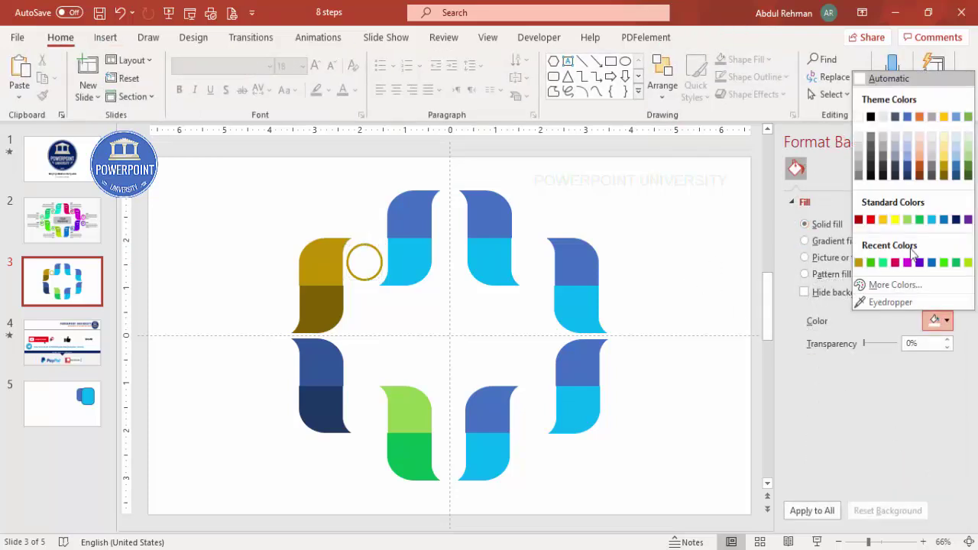
{"action": "left_click", "coordinate": [858, 139]}
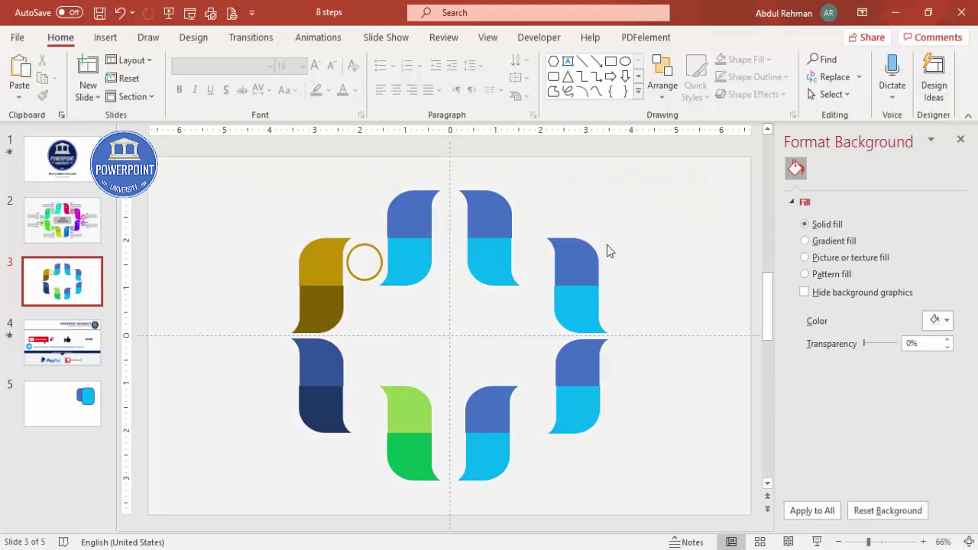
{"action": "left_click", "coordinate": [350, 261]}
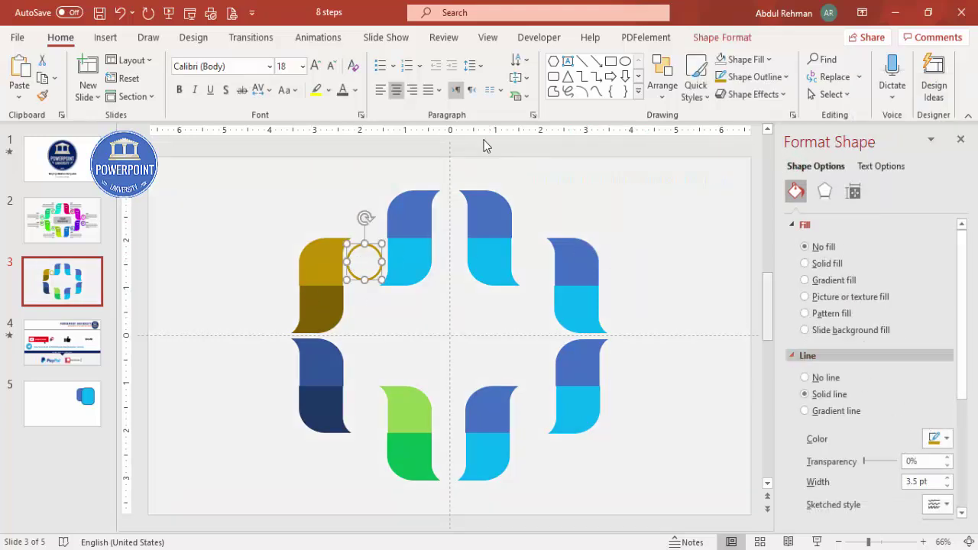
{"action": "left_click", "coordinate": [745, 59]}
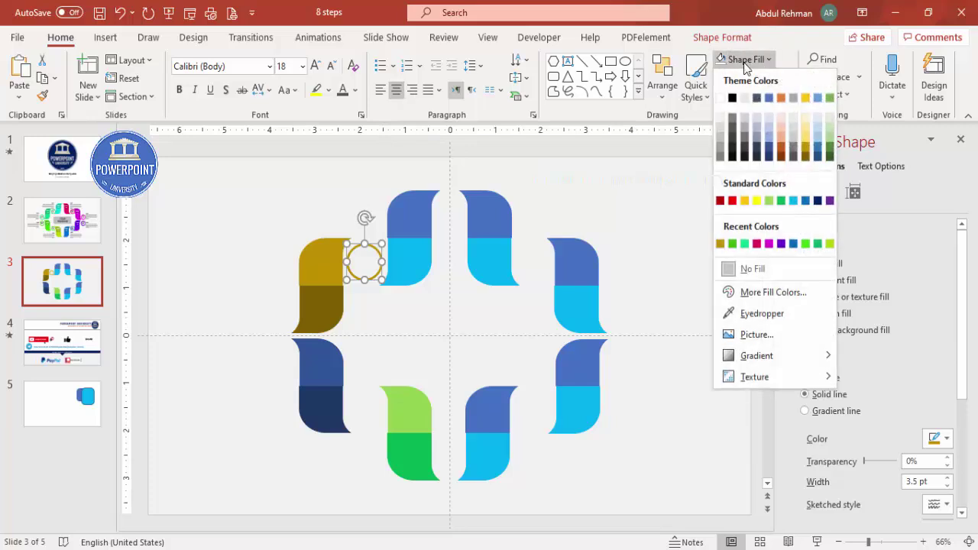
{"action": "left_click", "coordinate": [718, 94]}
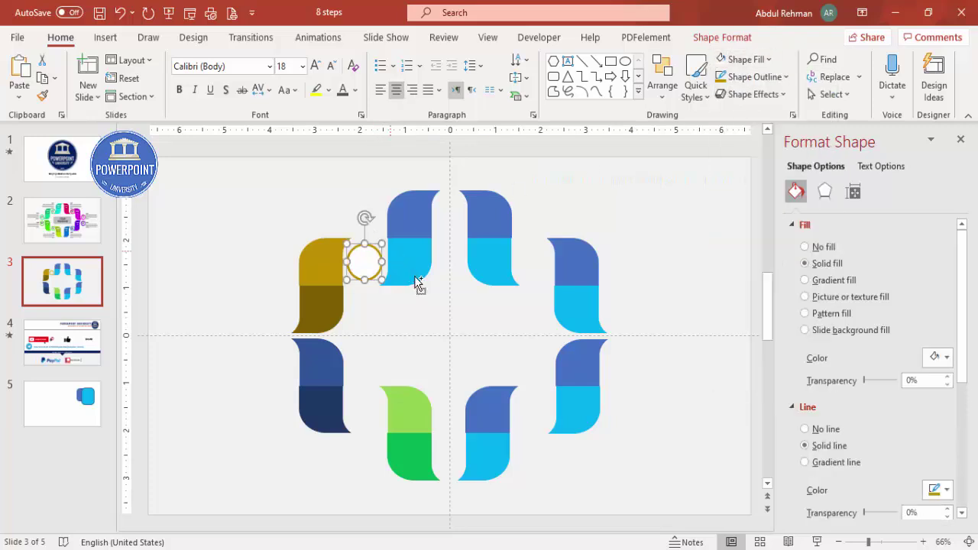
{"action": "left_click_drag", "start_coordinate": [374, 265], "coordinate": [371, 498]}
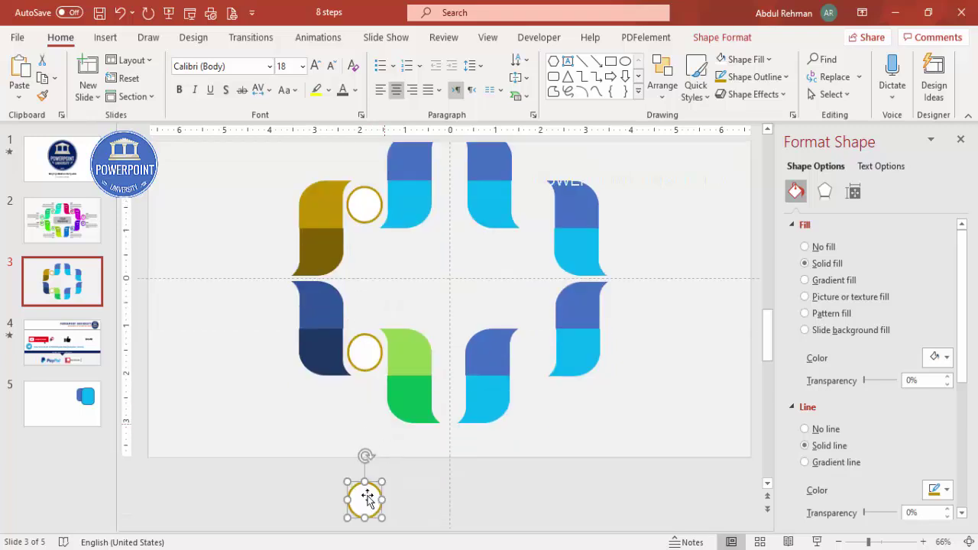
- Place circle copies beside the lower dark blue, lower-right blue and right cyan segments
{"action": "left_click_drag", "start_coordinate": [531, 353], "coordinate": [536, 353]}
{"action": "scroll", "coordinate": [672, 329], "scroll_direction": "up", "scroll_amount": 2}
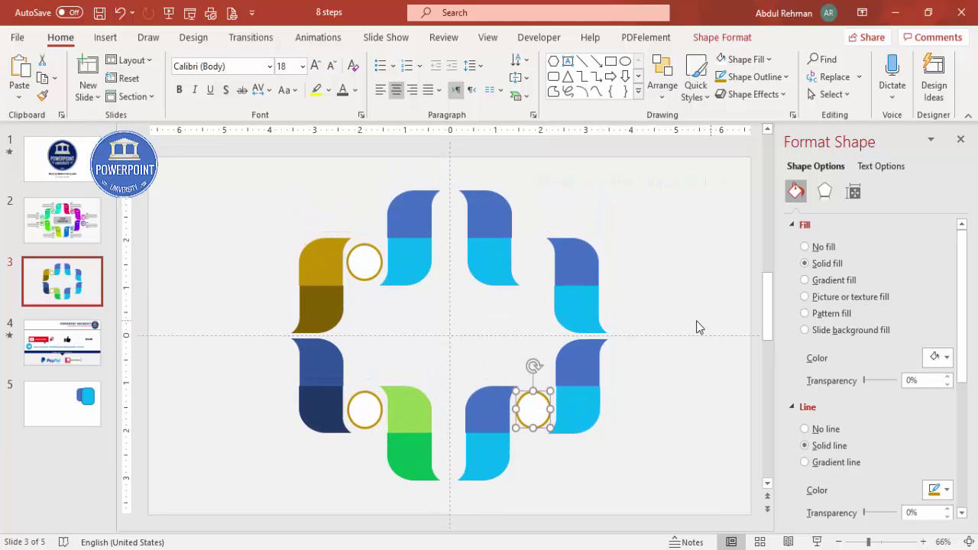
{"action": "key", "text": "ctrl+d"}
{"action": "left_click_drag", "start_coordinate": [701, 407], "coordinate": [625, 362]}
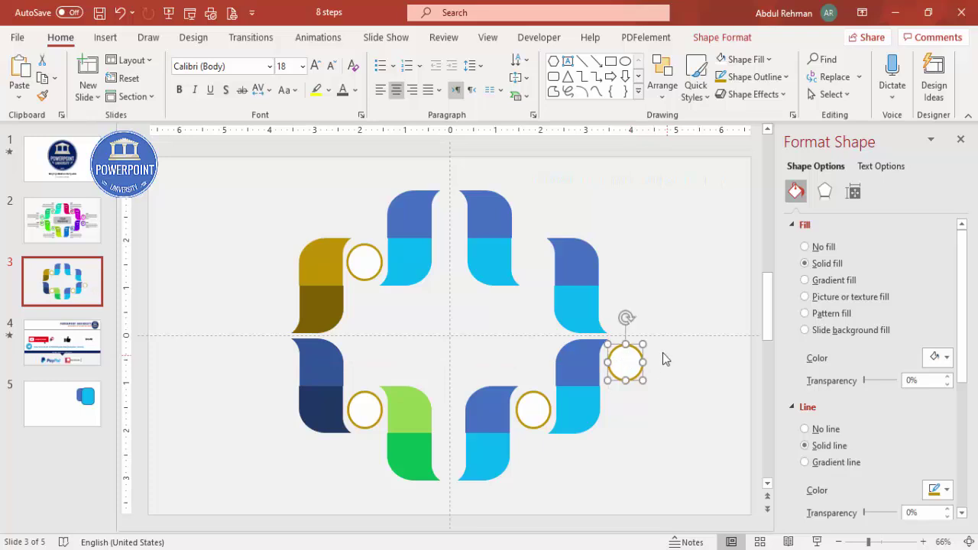
{"action": "key", "text": "ctrl+d"}
{"action": "left_click_drag", "start_coordinate": [718, 314], "coordinate": [534, 256]}
- Duplicate the two right outer circles and move the pair left of the ring
{"action": "left_click", "coordinate": [370, 264]}
{"action": "left_click", "coordinate": [632, 312]}
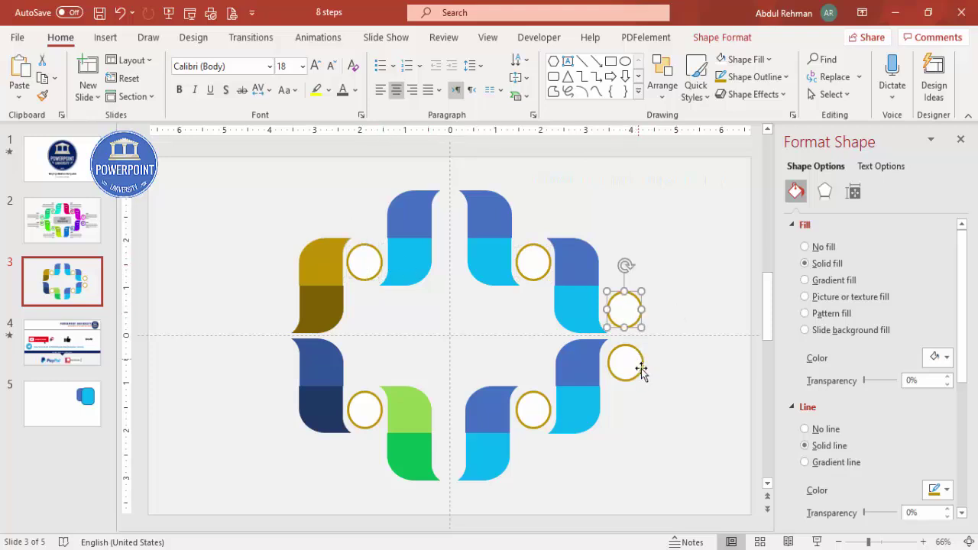
{"action": "left_click", "coordinate": [633, 365], "text": "shift"}
{"action": "left_click_drag", "start_coordinate": [636, 367], "coordinate": [640, 367]}
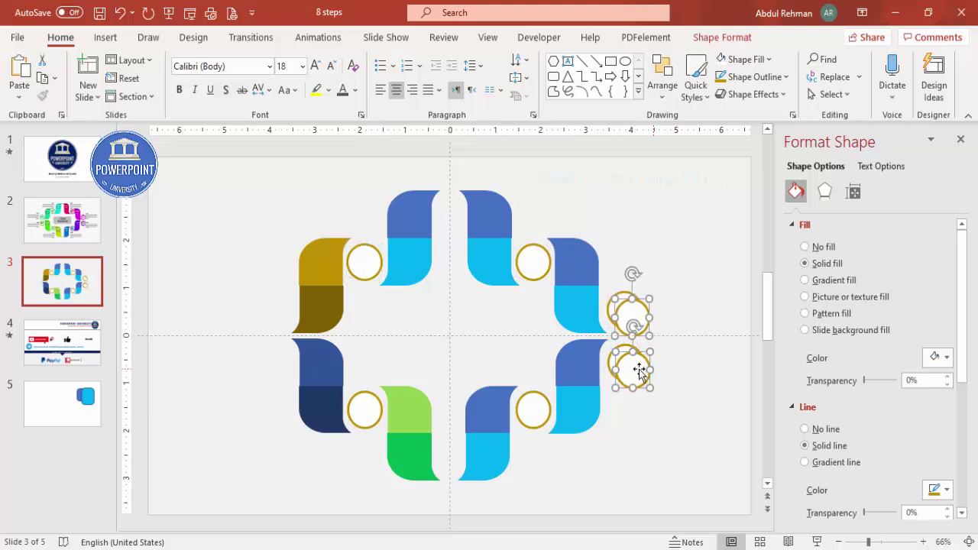
{"action": "left_click", "coordinate": [389, 356]}
{"action": "left_click_drag", "start_coordinate": [314, 350], "coordinate": [280, 359]}
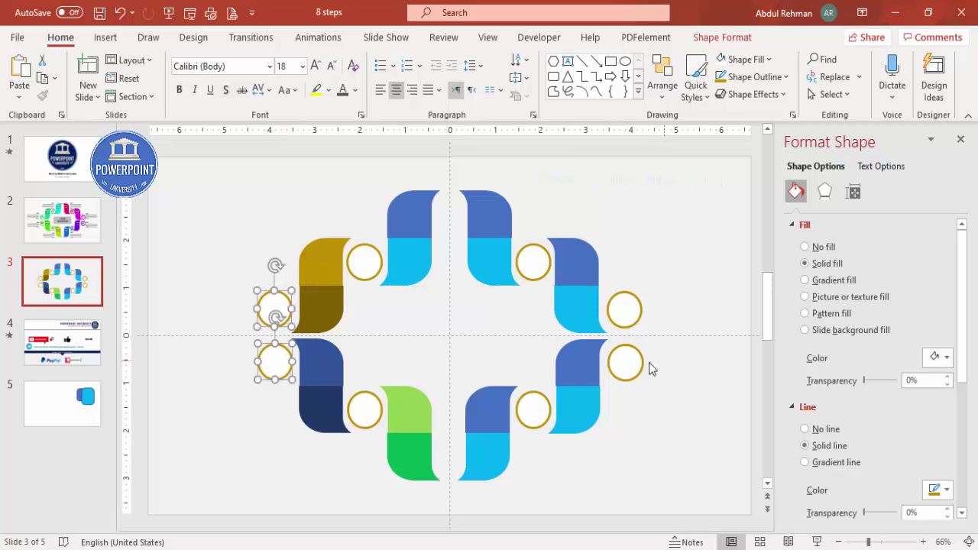
- Align the two inner top circles by their tops
{"action": "left_click", "coordinate": [650, 369]}
{"action": "left_click", "coordinate": [364, 262]}
{"action": "left_click", "coordinate": [533, 262], "text": "shift"}
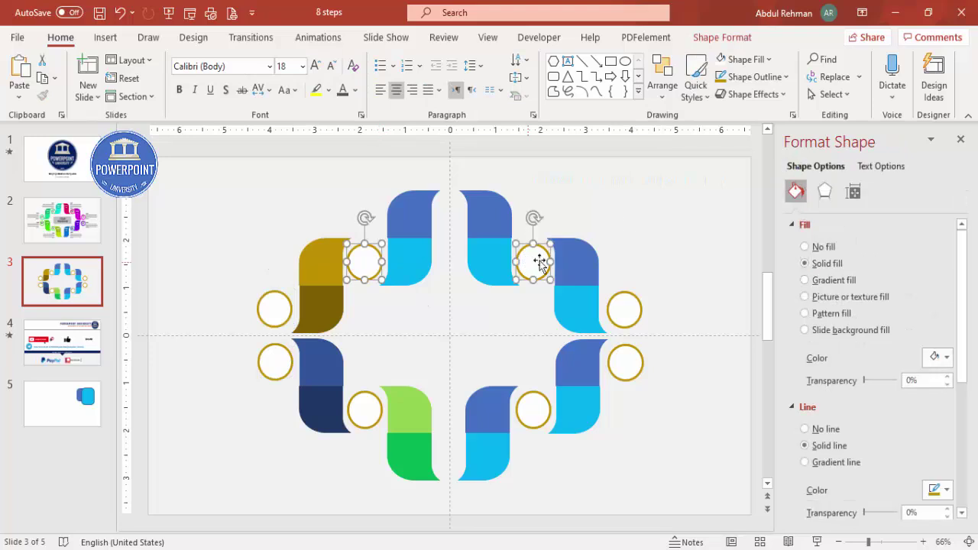
{"action": "left_click", "coordinate": [738, 38]}
{"action": "left_click", "coordinate": [808, 60]}
{"action": "left_click", "coordinate": [831, 146]}
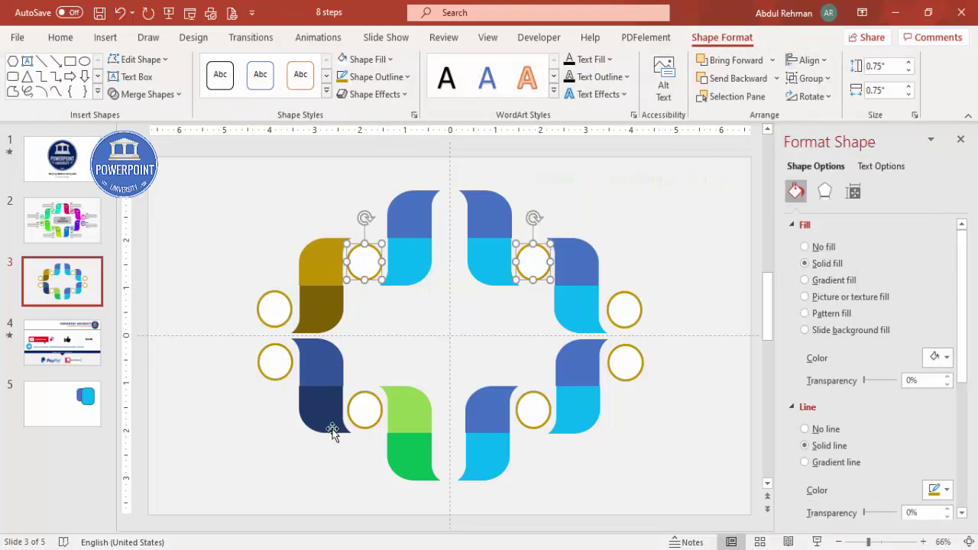
- Align the two left outer circles by their left edges
{"action": "left_click", "coordinate": [274, 310]}
{"action": "left_click", "coordinate": [287, 372], "text": "shift"}
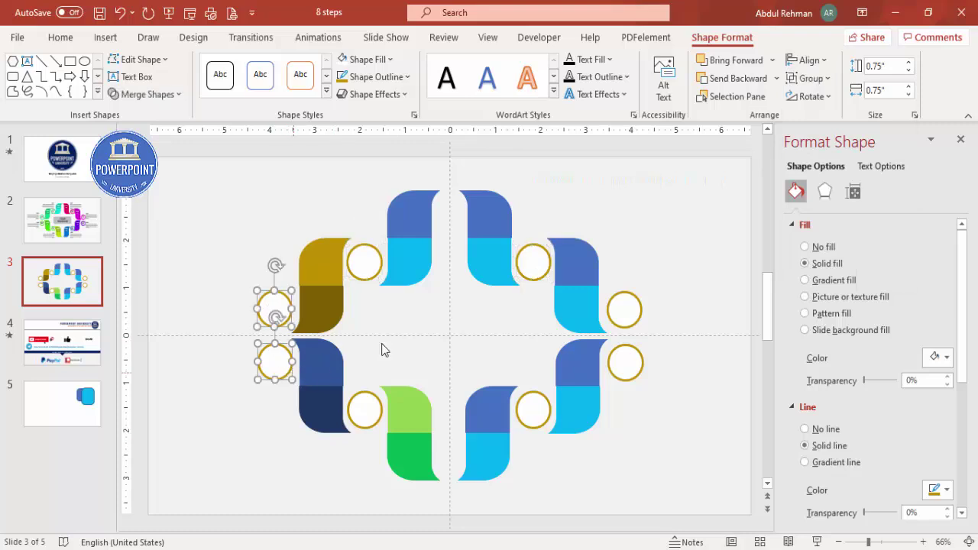
{"action": "left_click", "coordinate": [810, 61]}
{"action": "left_click", "coordinate": [829, 79]}
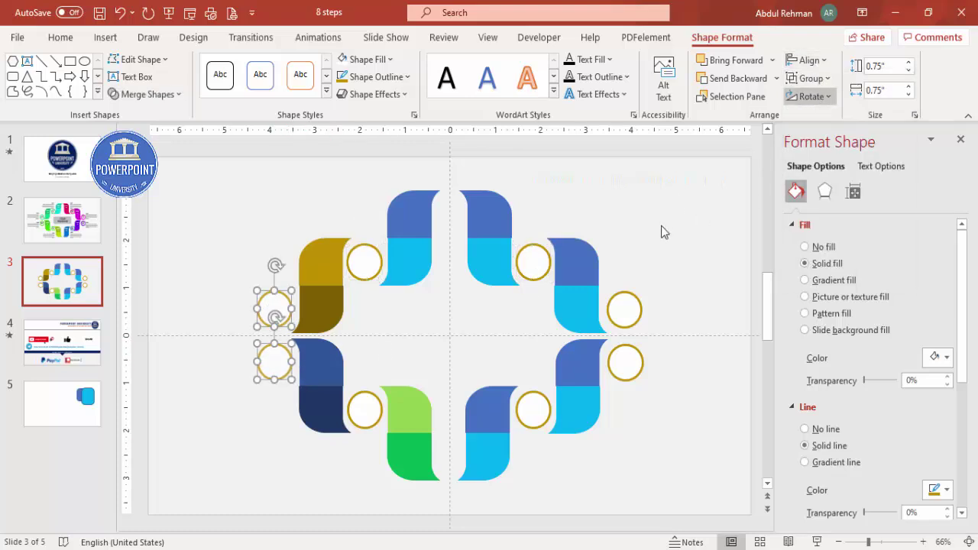
{"action": "left_click", "coordinate": [449, 279]}
- Align the upper-left and upper-right outer circles by their tops
{"action": "left_click", "coordinate": [274, 309]}
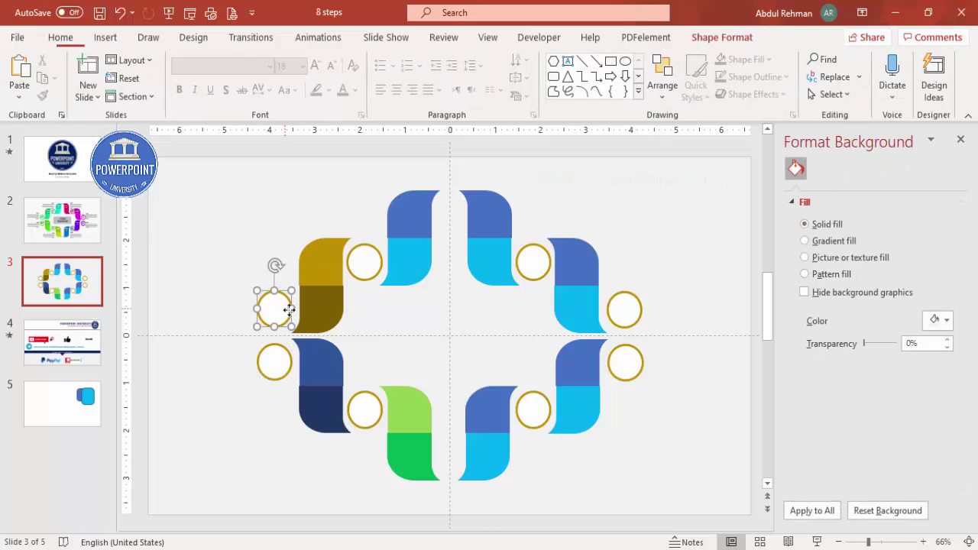
{"action": "left_click", "coordinate": [589, 310], "text": "shift"}
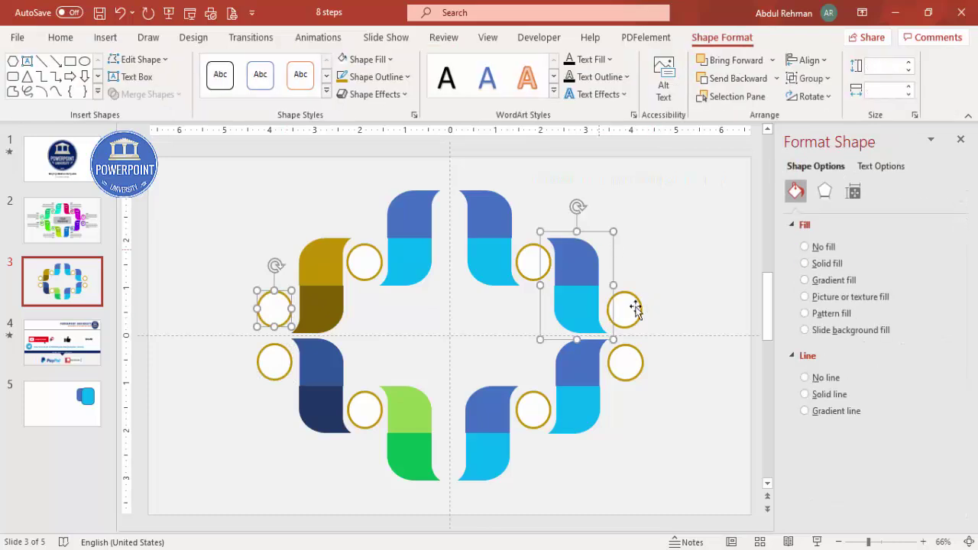
{"action": "left_click", "coordinate": [626, 308], "text": "shift"}
{"action": "left_click", "coordinate": [808, 60]}
{"action": "left_click", "coordinate": [828, 145]}
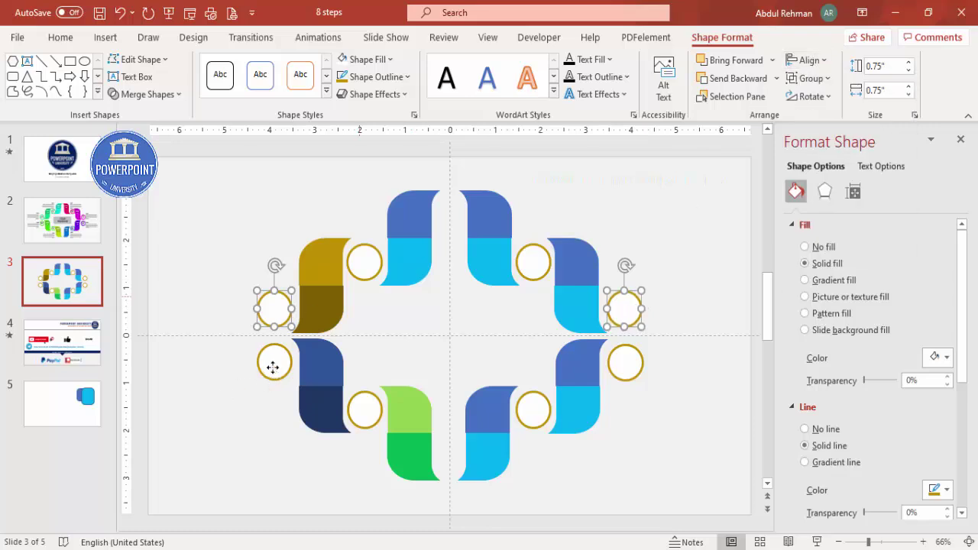
{"action": "key", "text": "Tab"}
- Align the two lower outer circles by their tops
{"action": "left_click", "coordinate": [625, 362], "text": "shift"}
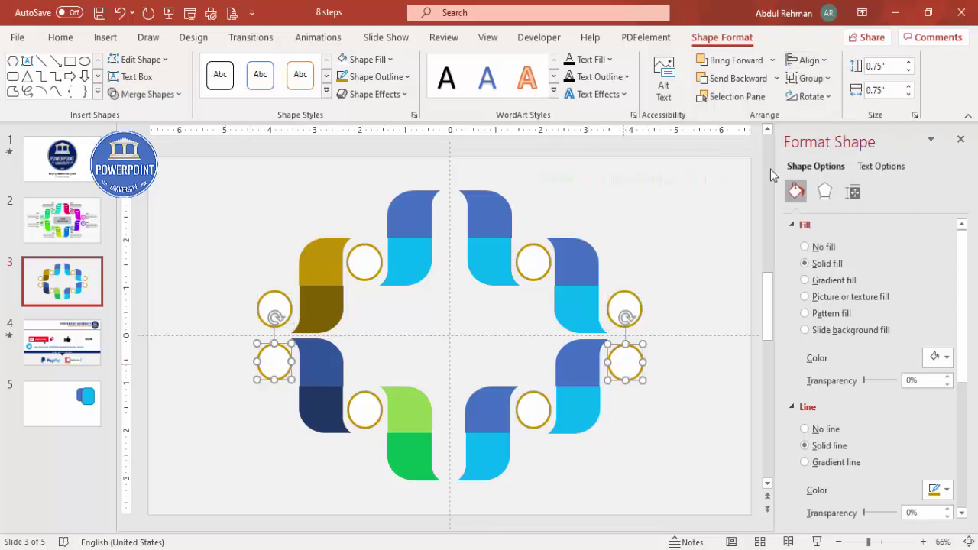
{"action": "left_click", "coordinate": [808, 60]}
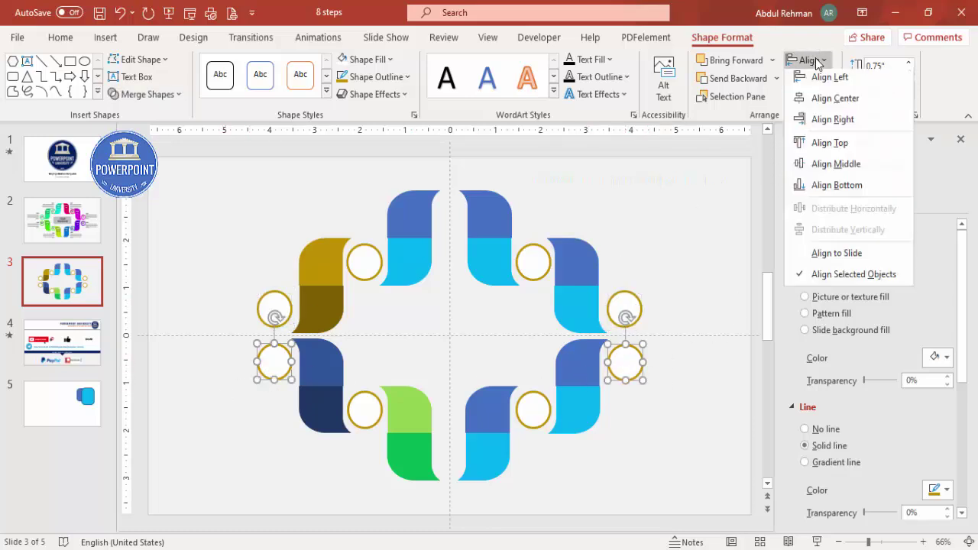
{"action": "left_click", "coordinate": [845, 148]}
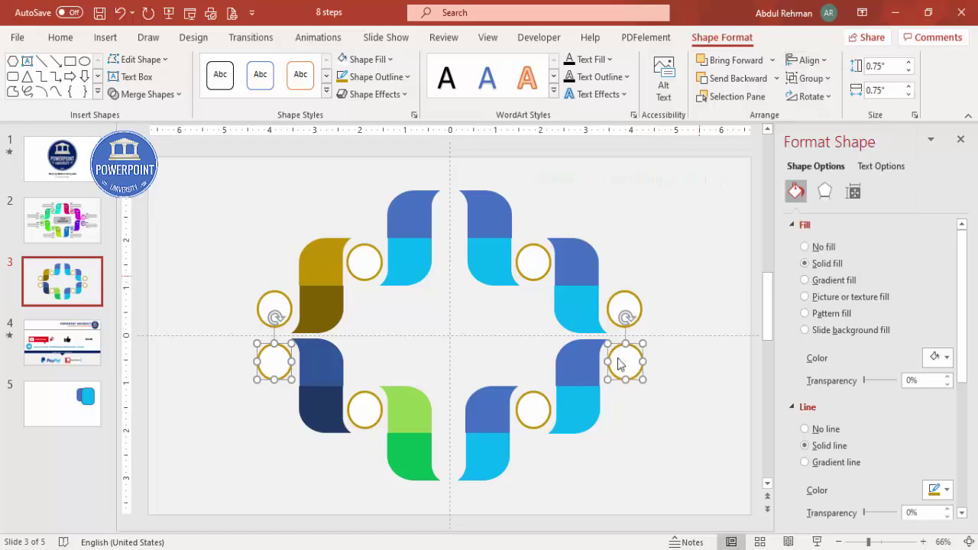
{"action": "left_click", "coordinate": [648, 267]}
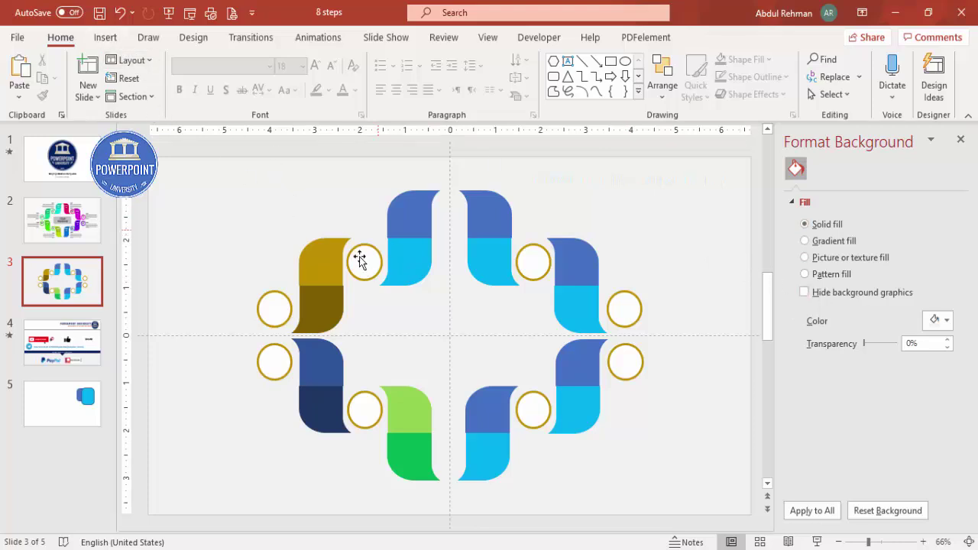
{"action": "left_click", "coordinate": [103, 39]}
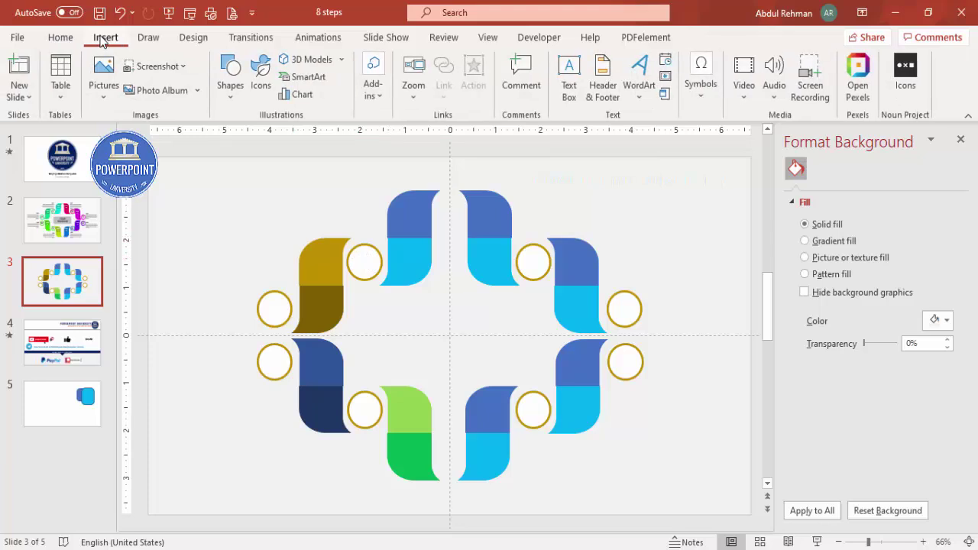